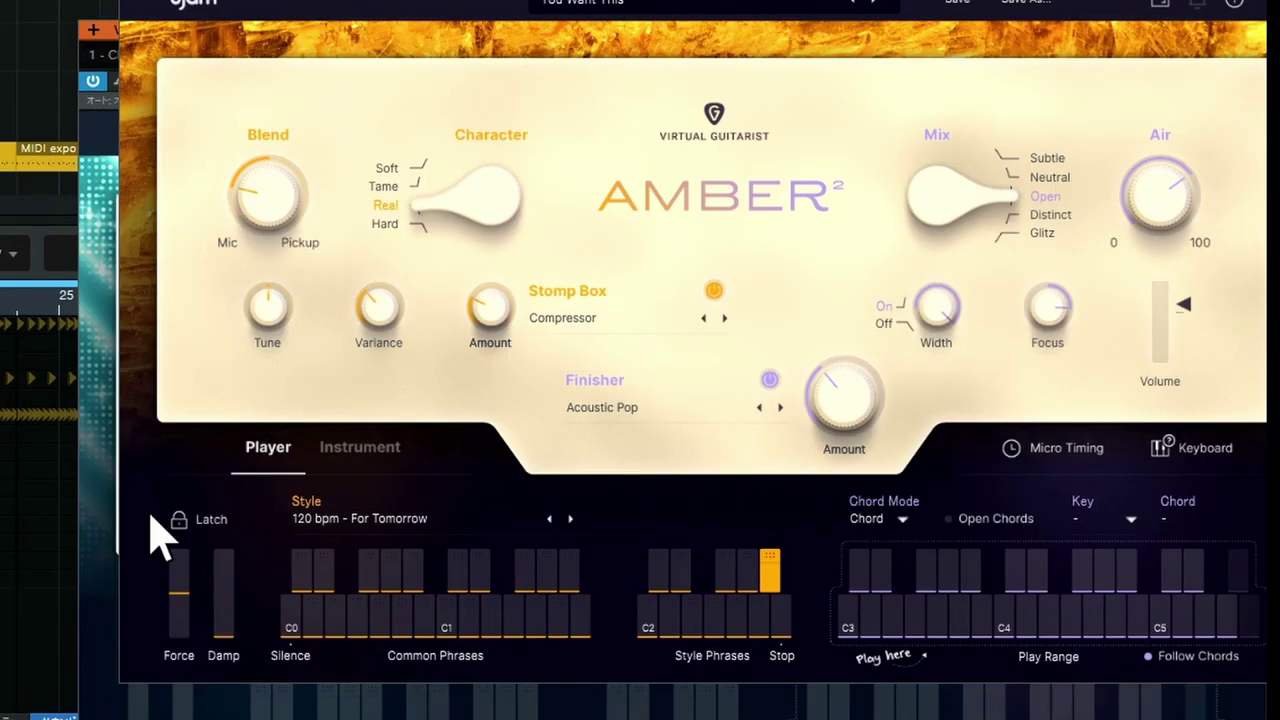
- Turn on Latch in AMBER2's Player mode and audition the "For Tomorrow" and "You Do You" styles, returning to "For Tomorrow"
{"action": "left_click", "coordinate": [207, 533]}
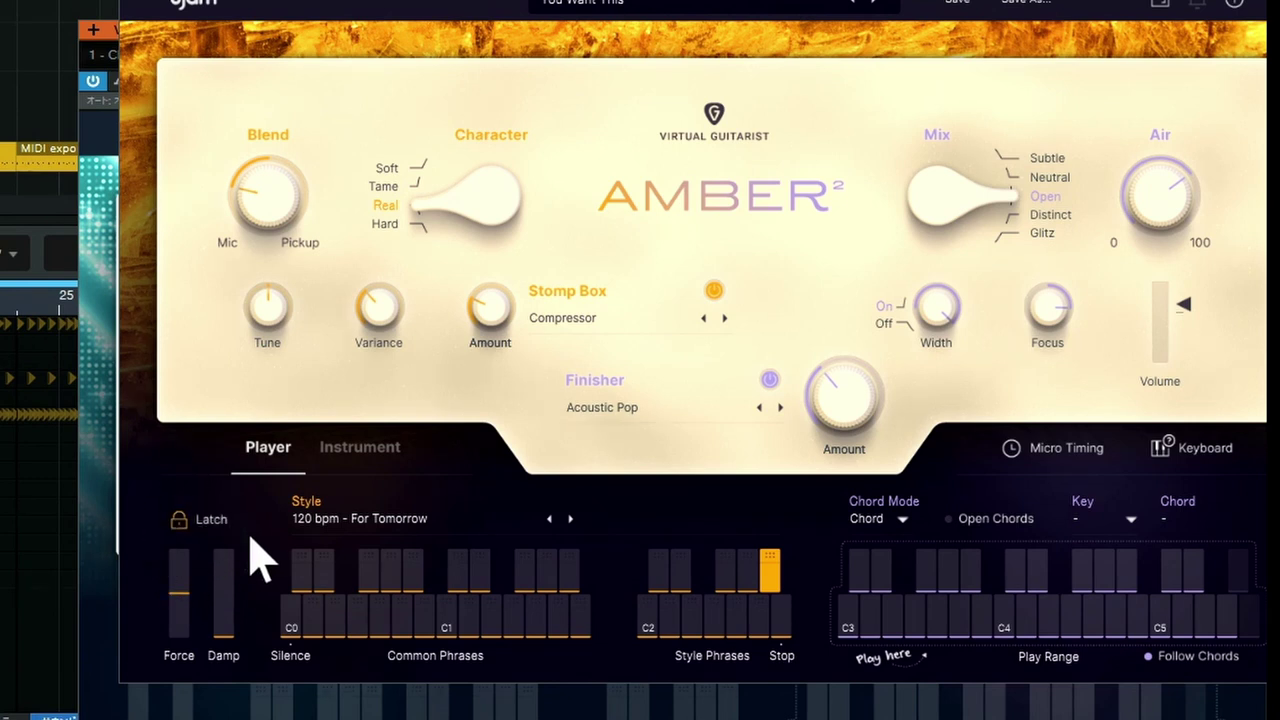
{"action": "left_click", "coordinate": [895, 632]}
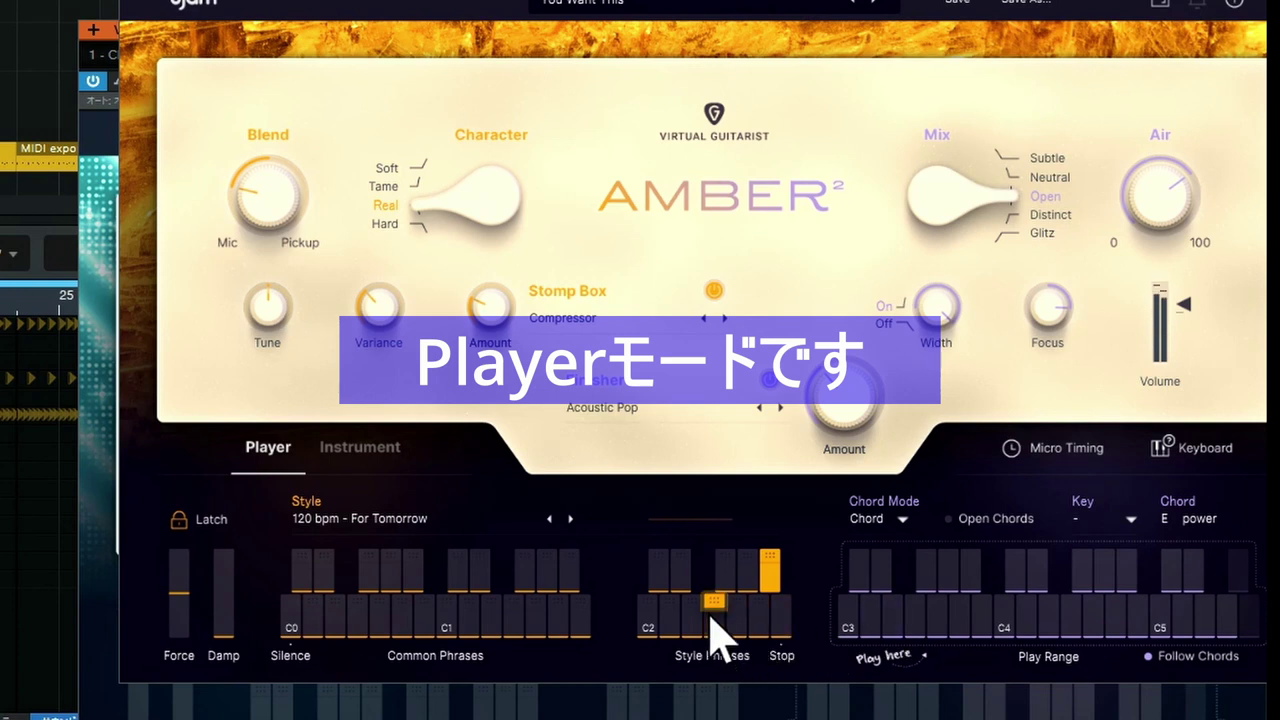
{"action": "left_click", "coordinate": [570, 518]}
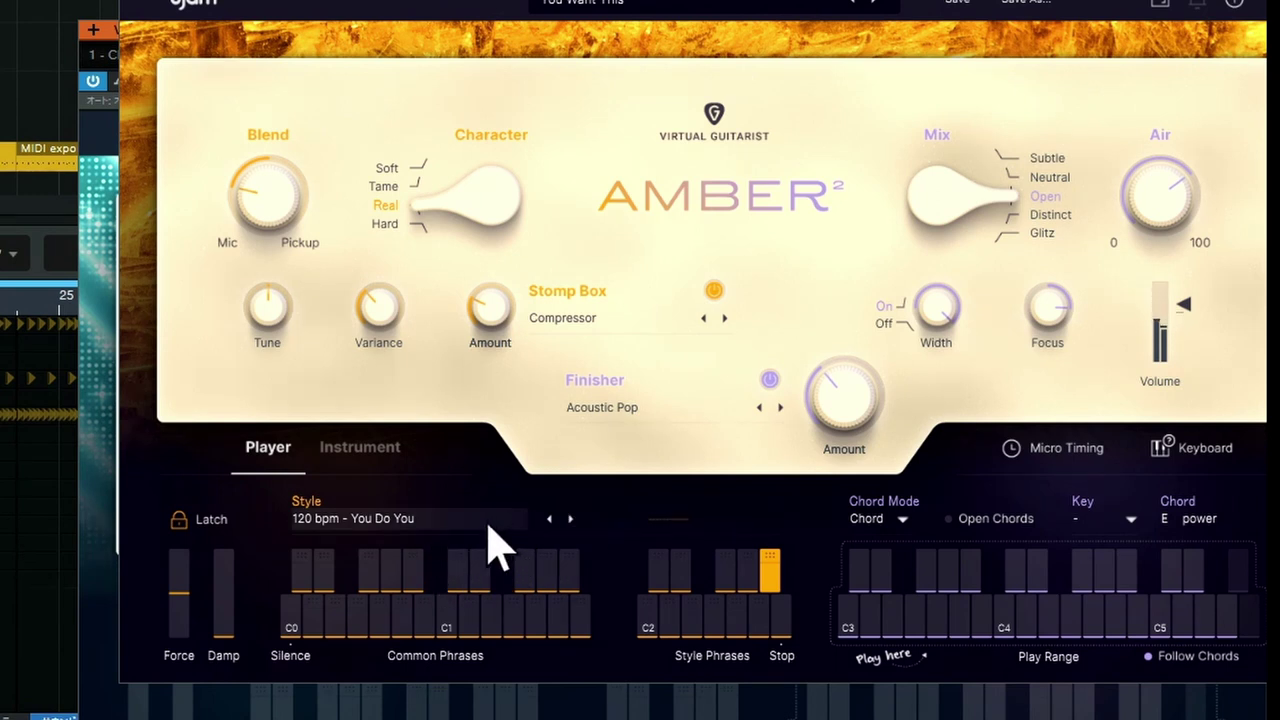
{"action": "left_click", "coordinate": [549, 519]}
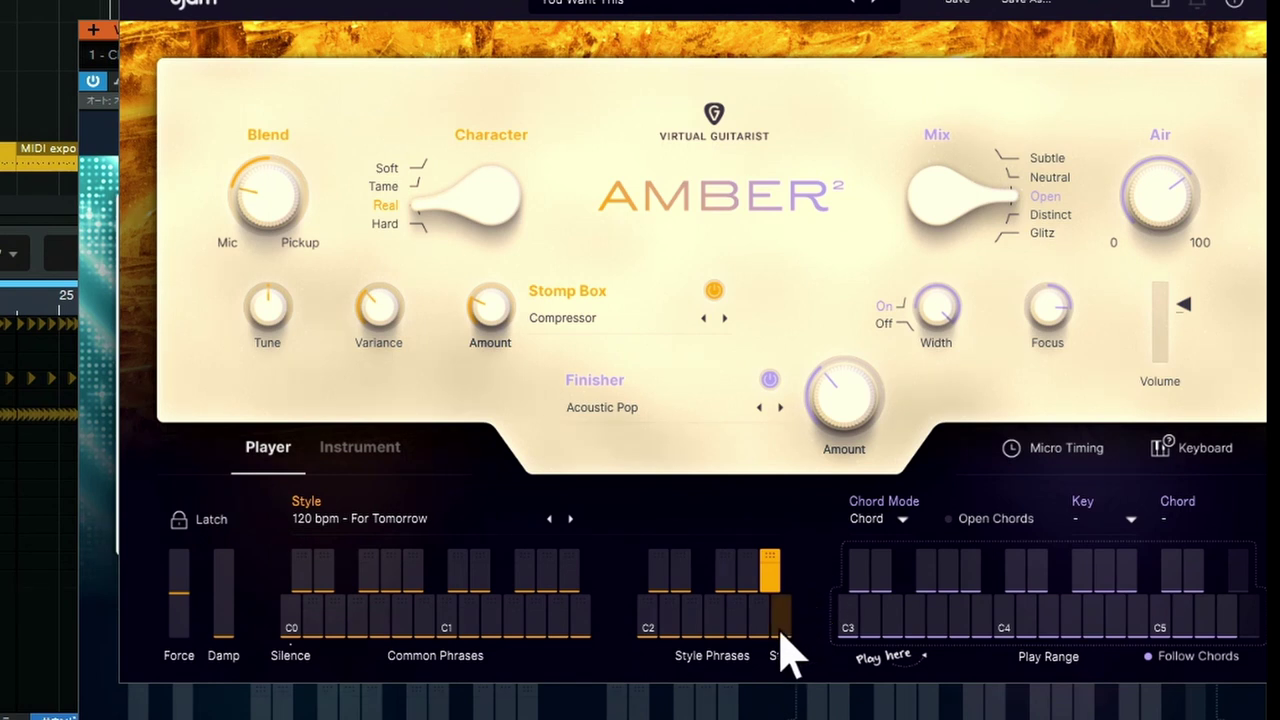
- Re-enable Latch and audition a "For Tomorrow" style phrase by playing notes in the play range
{"action": "left_click", "coordinate": [223, 531]}
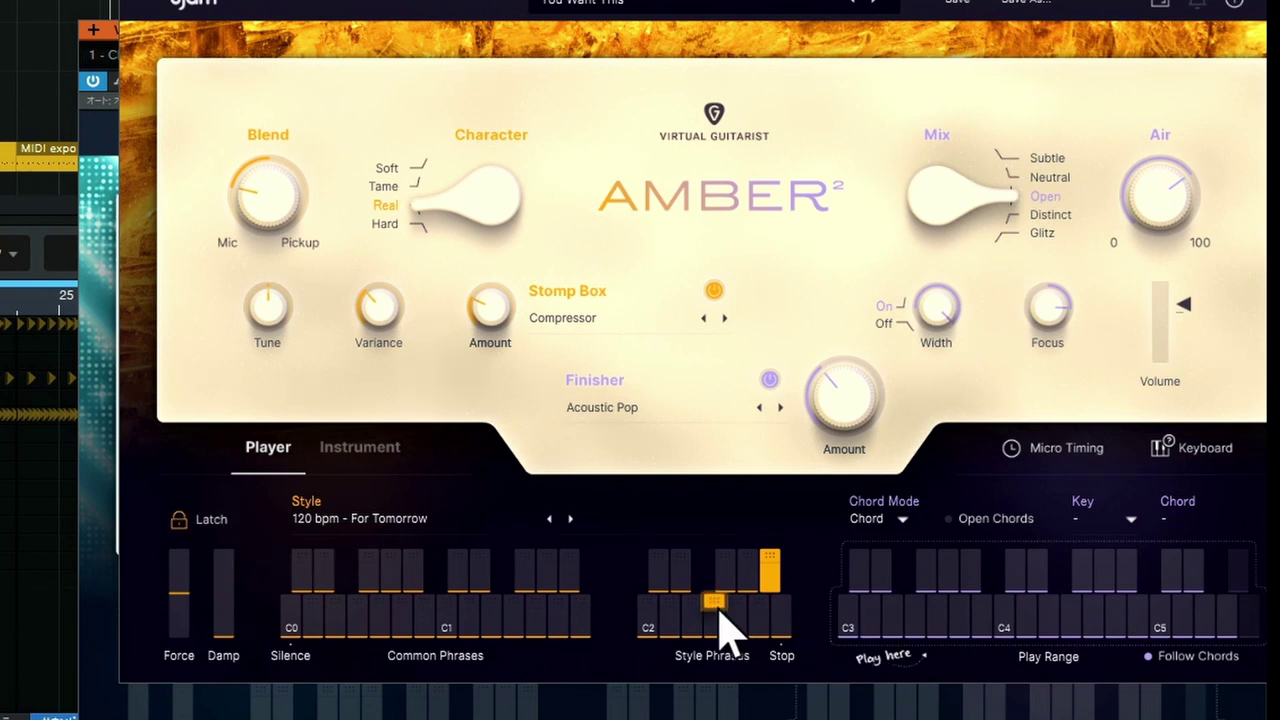
{"action": "left_click", "coordinate": [870, 630]}
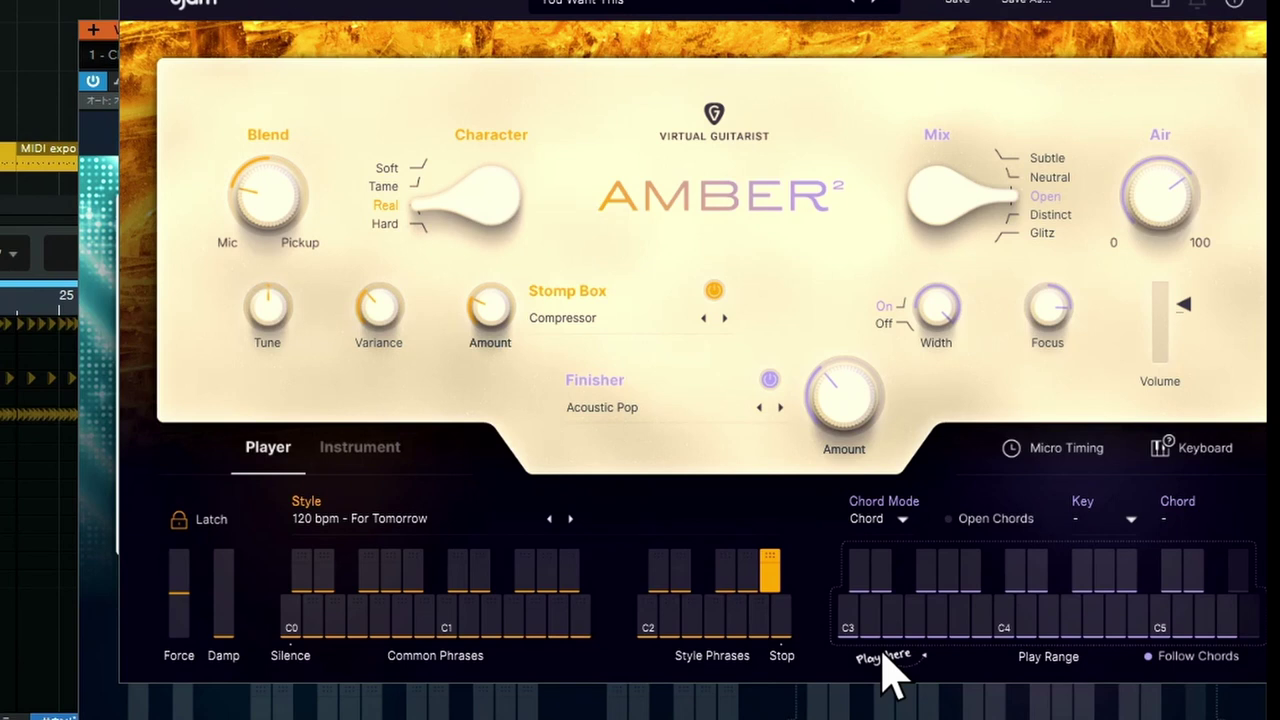
{"action": "left_click", "coordinate": [852, 622]}
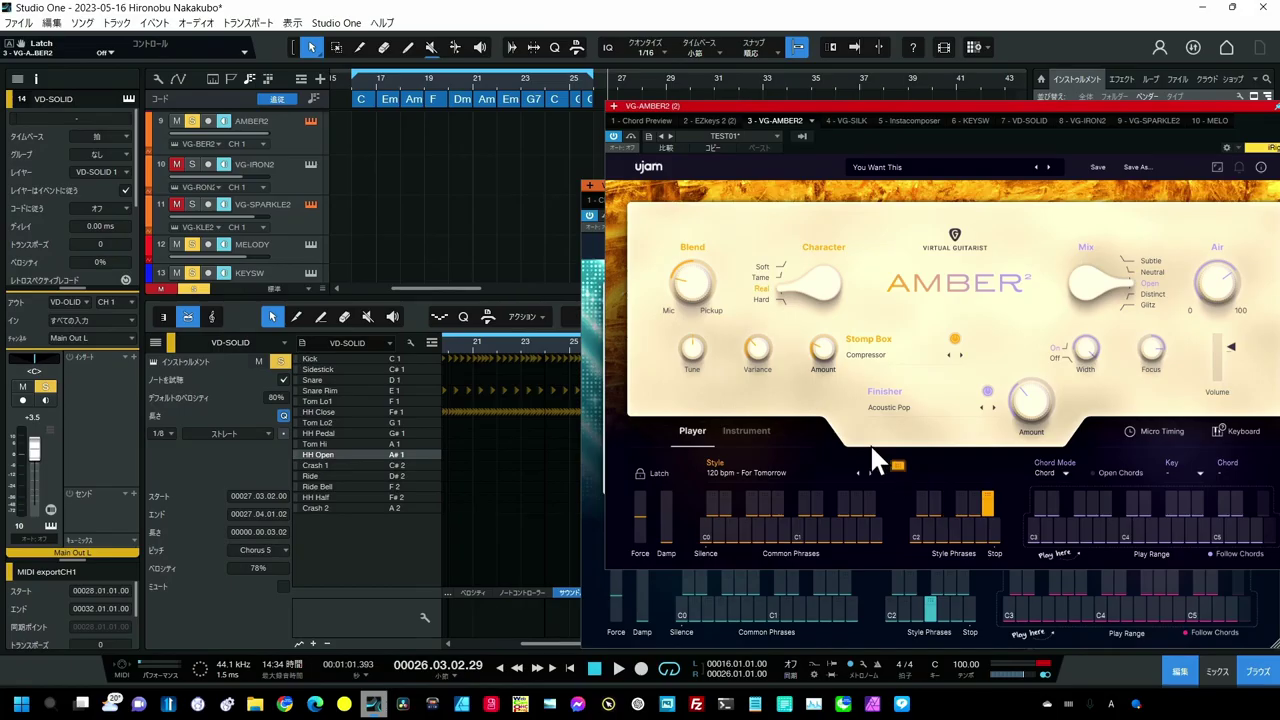
- Place two "For Tomorrow" style MIDI phrases on the AMBER2 track at bars 16 and 20, and delete the C3 notes from both
{"action": "left_click_drag", "start_coordinate": [895, 465], "coordinate": [380, 132]}
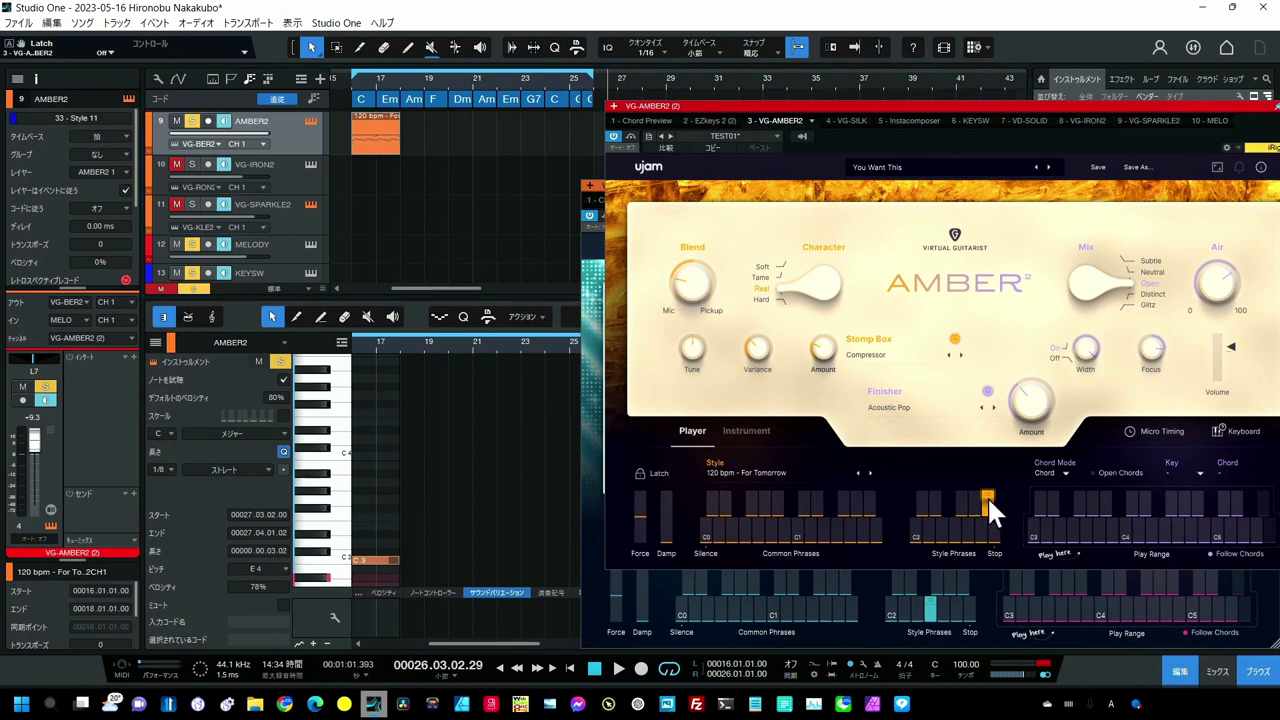
{"action": "left_click_drag", "start_coordinate": [987, 496], "coordinate": [472, 133]}
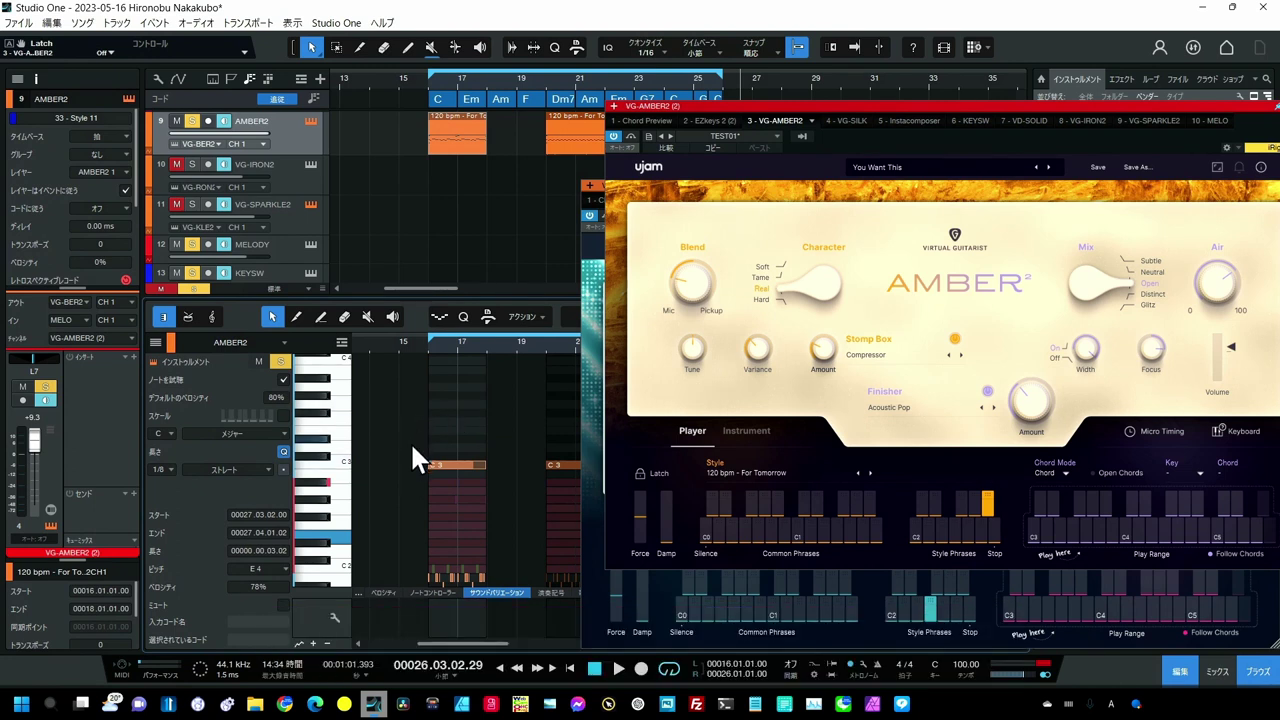
{"action": "left_click_drag", "start_coordinate": [409, 448], "coordinate": [500, 465]}
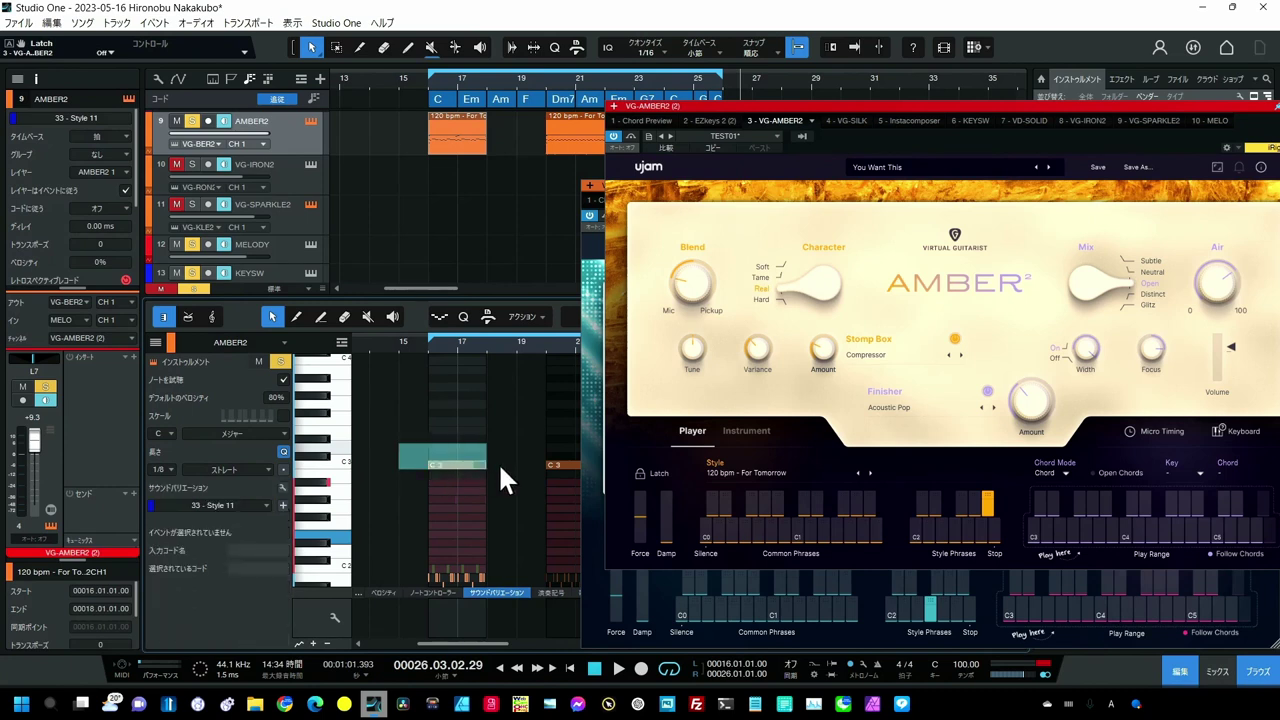
{"action": "left_click_drag", "start_coordinate": [578, 465], "coordinate": [578, 466]}
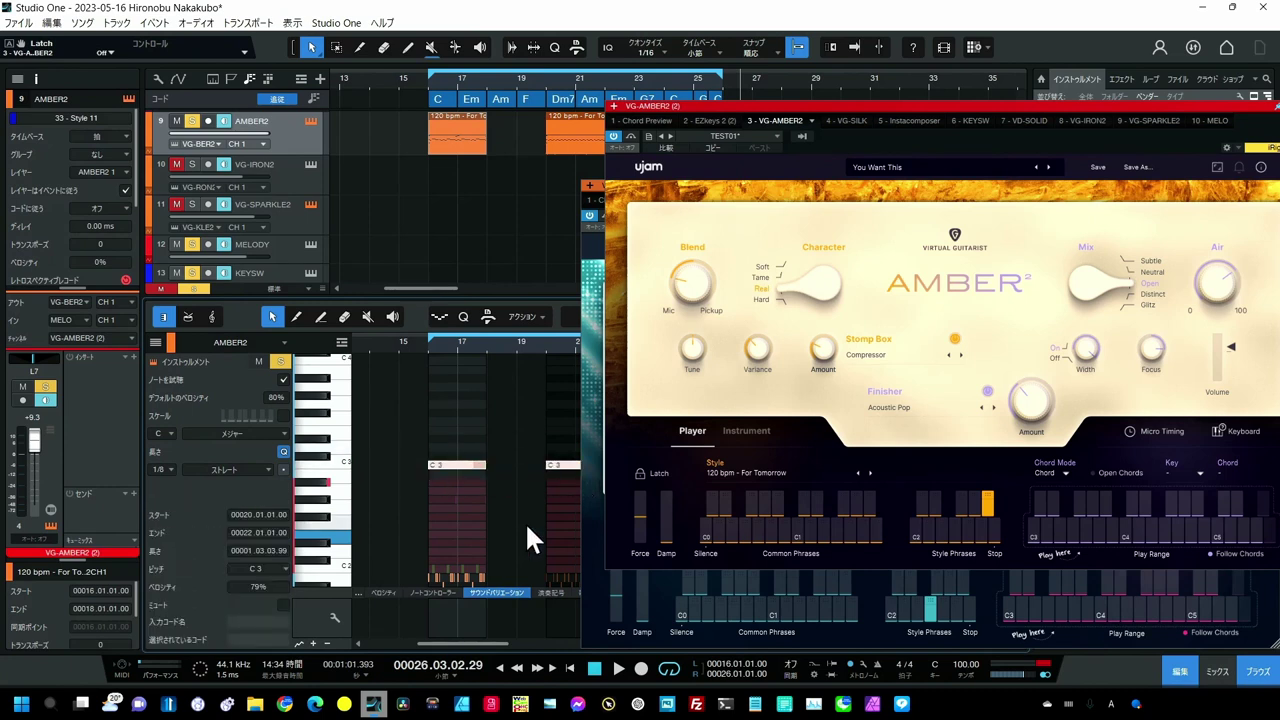
{"action": "key", "text": "Delete"}
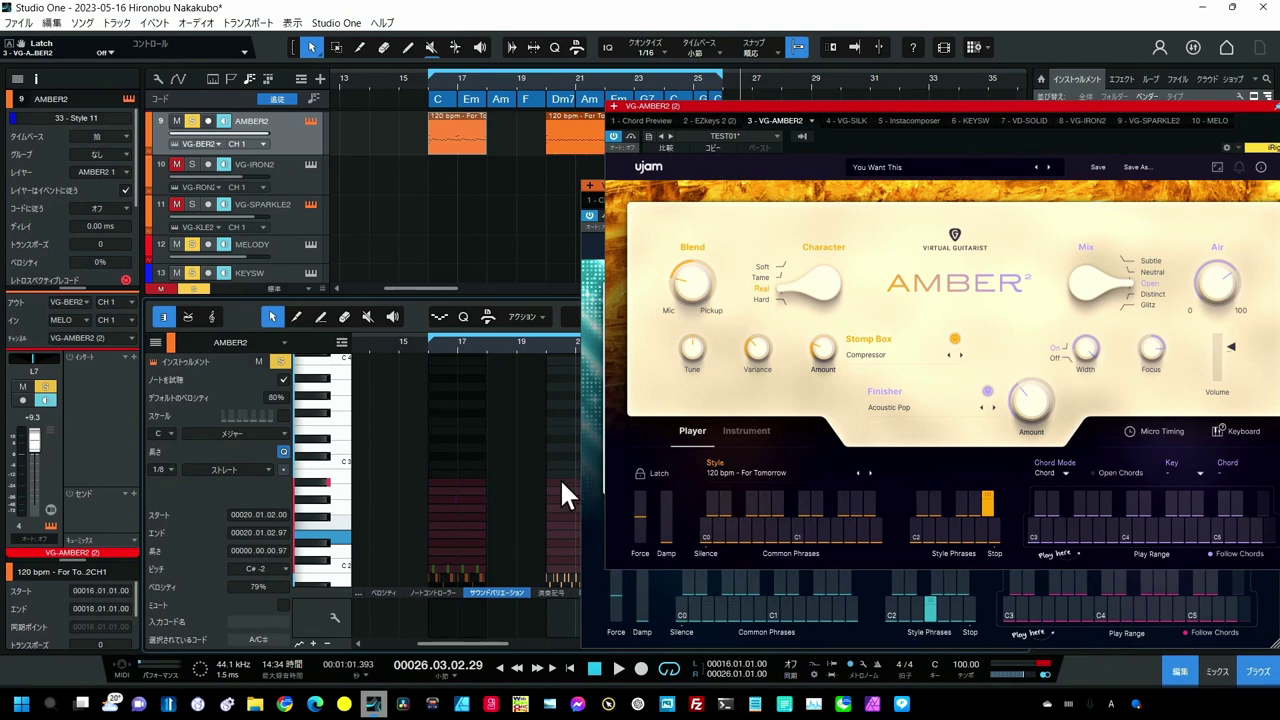
- Duplicate the first AMBER2 part once and the second part twice so the parts fill bars 16 to 26
{"action": "left_click", "coordinate": [972, 47]}
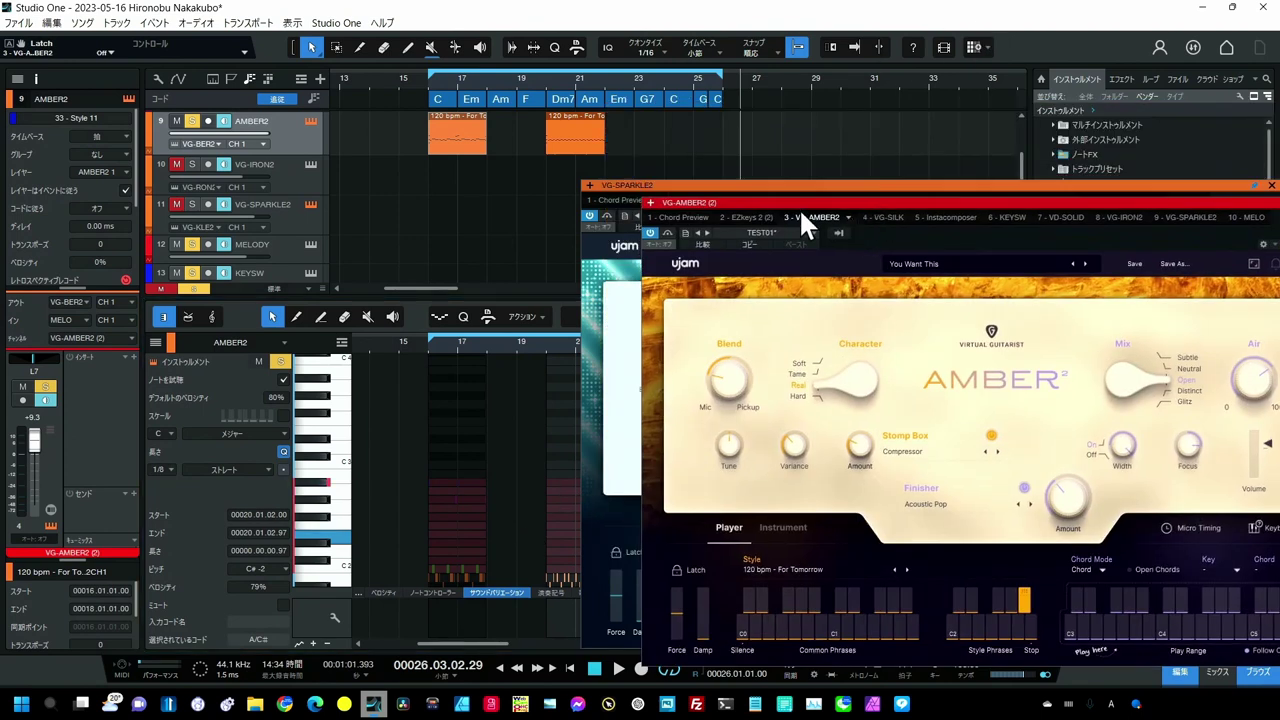
{"action": "left_click", "coordinate": [443, 135]}
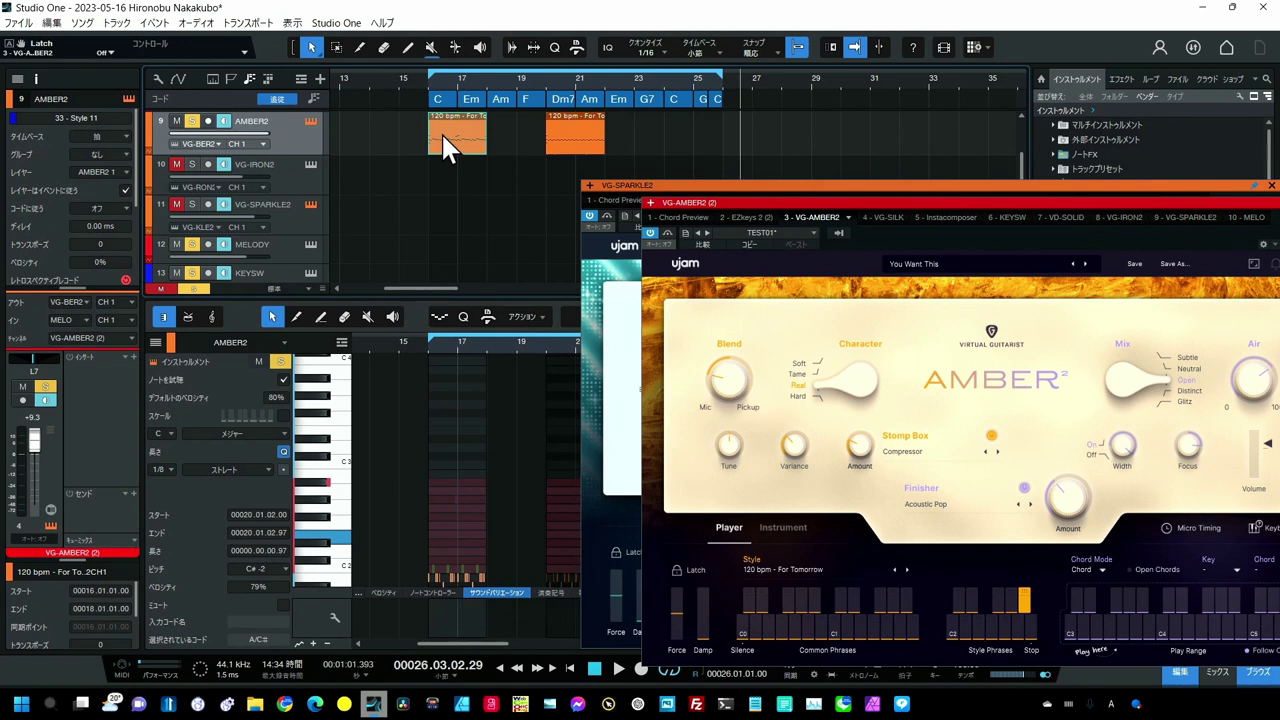
{"action": "key", "text": "d"}
{"action": "left_click", "coordinate": [587, 127]}
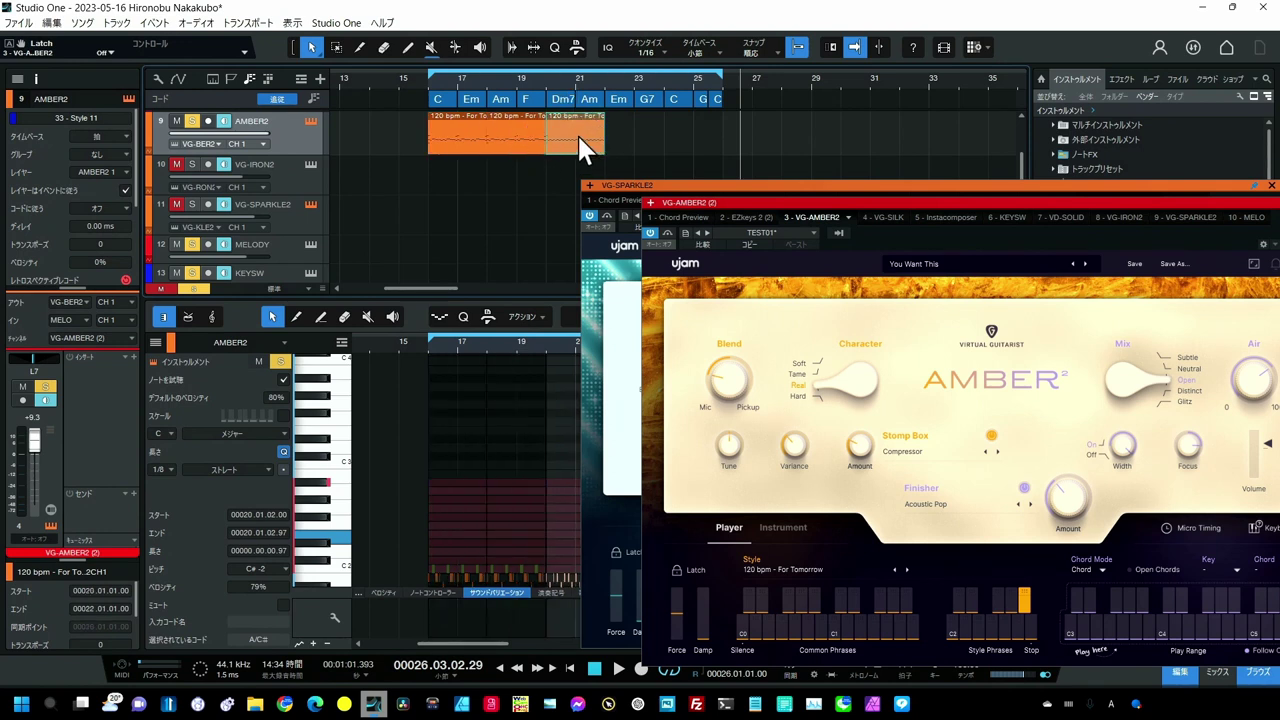
{"action": "key", "text": "d"}
{"action": "key", "text": "d"}
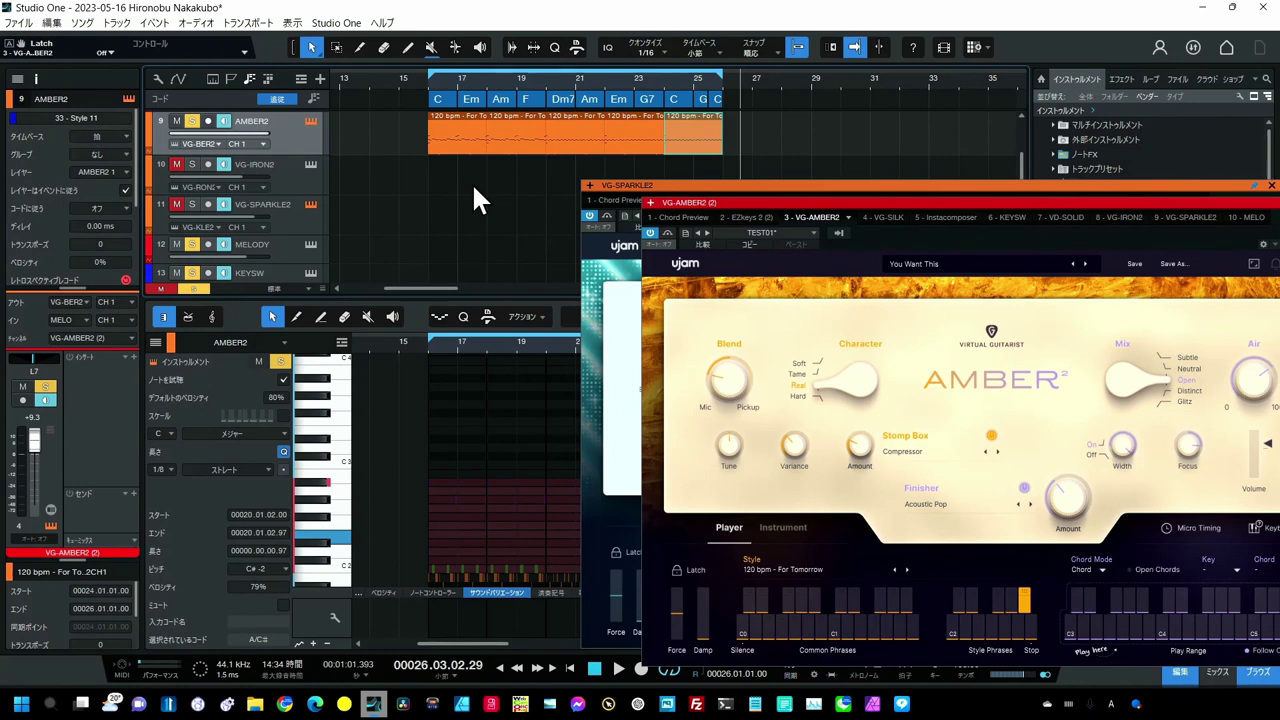
- Try to place the chord track's chords for bars 16 to 26 directly onto the AMBER2 parts, and undo it
{"action": "scroll", "coordinate": [520, 500], "scroll_direction": "down", "scroll_amount": 3}
{"action": "scroll", "coordinate": [507, 468], "scroll_direction": "down", "scroll_amount": 6}
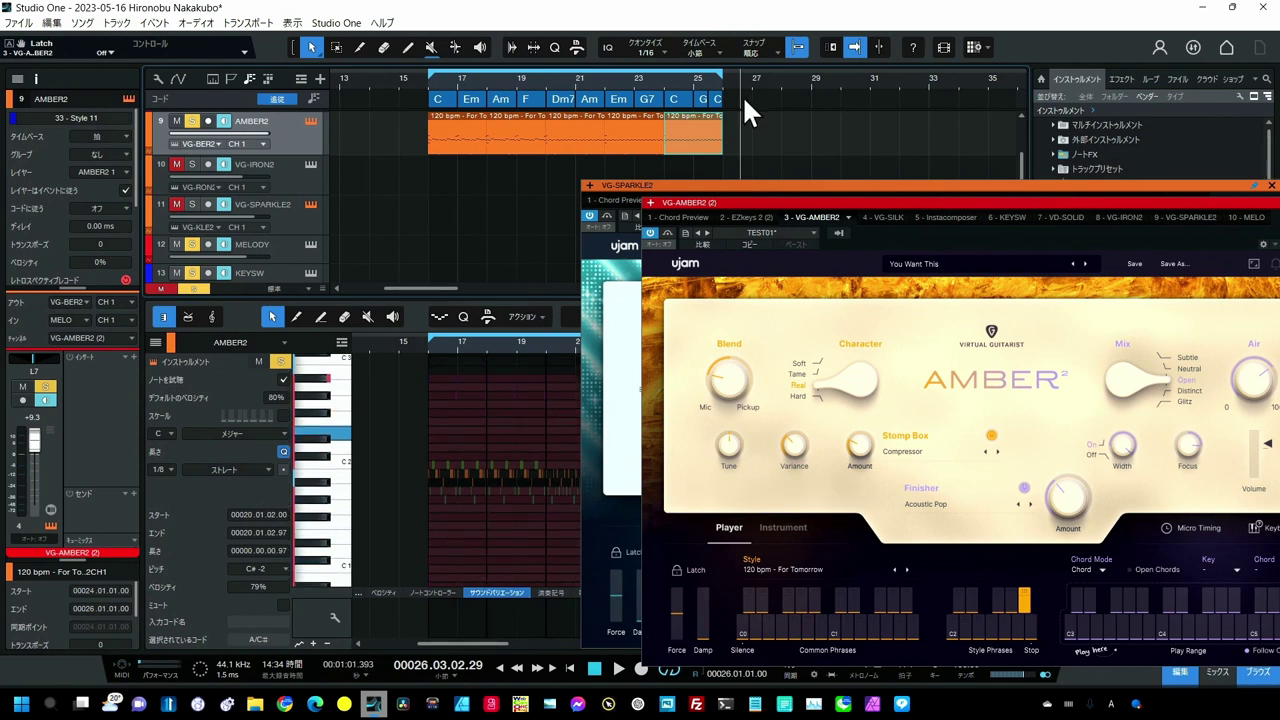
{"action": "left_click_drag", "start_coordinate": [742, 95], "coordinate": [440, 96]}
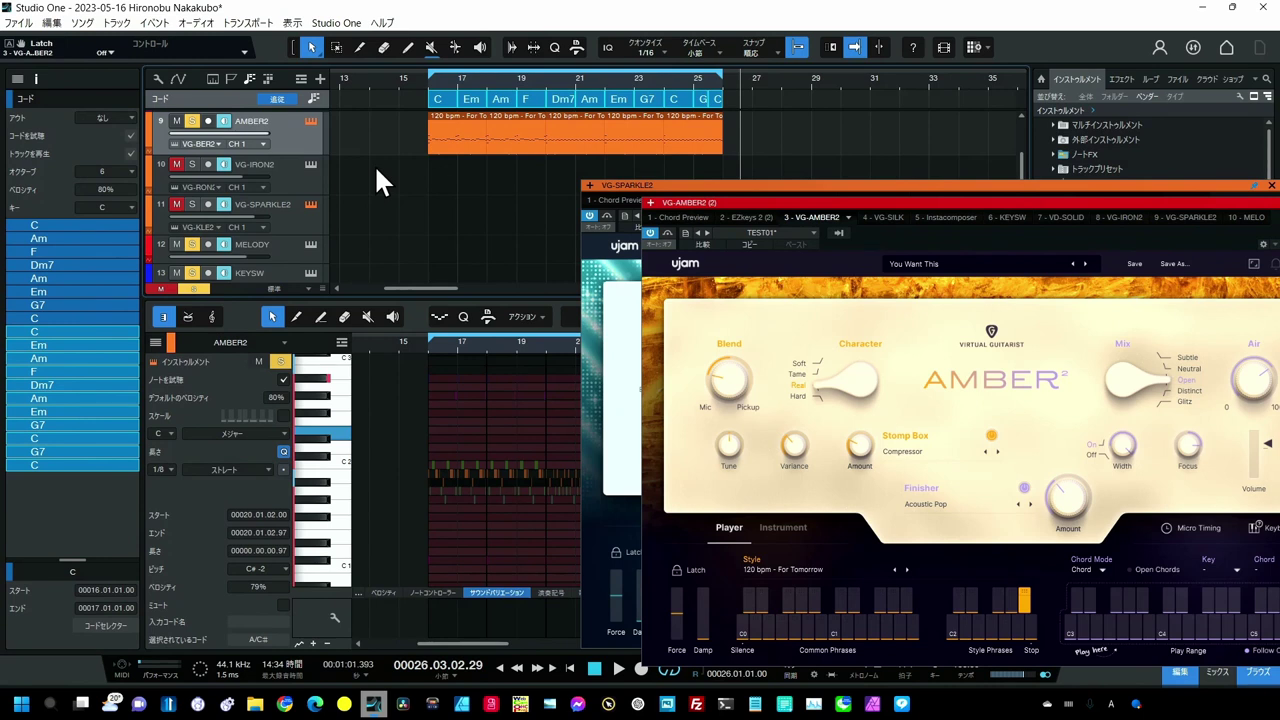
{"action": "left_click_drag", "start_coordinate": [442, 92], "coordinate": [442, 126]}
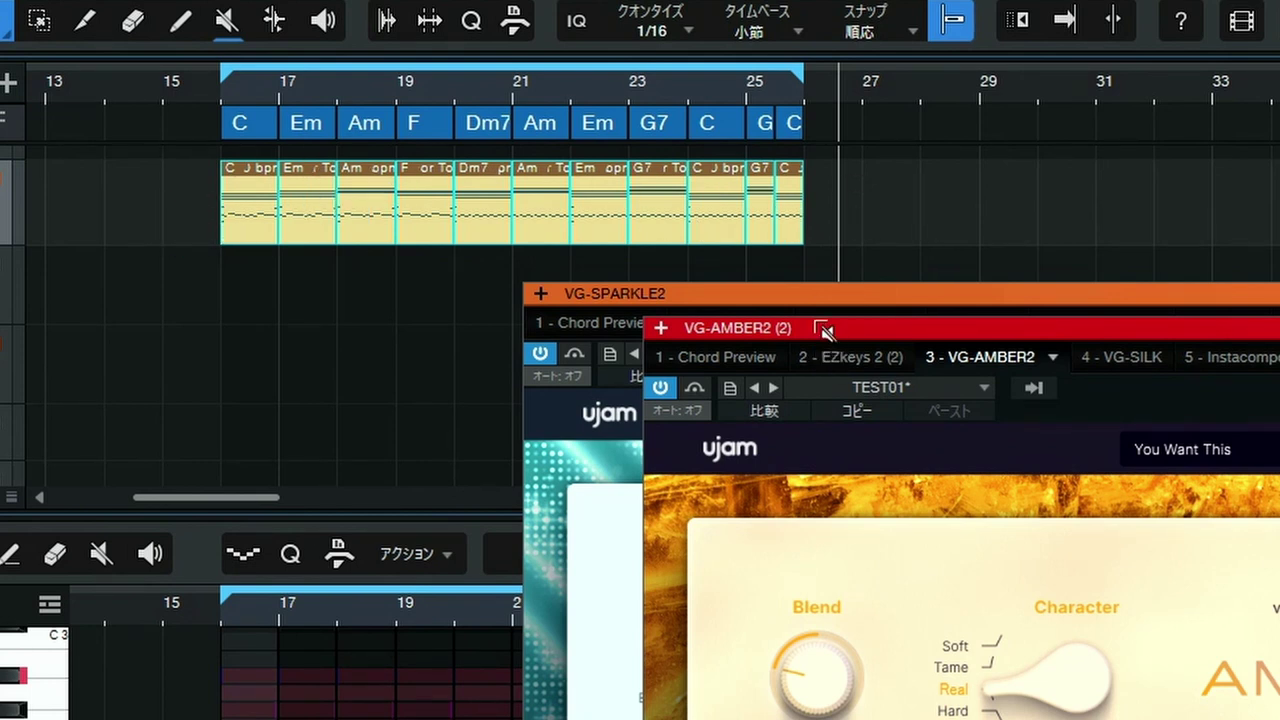
{"action": "key", "text": "ctrl+z"}
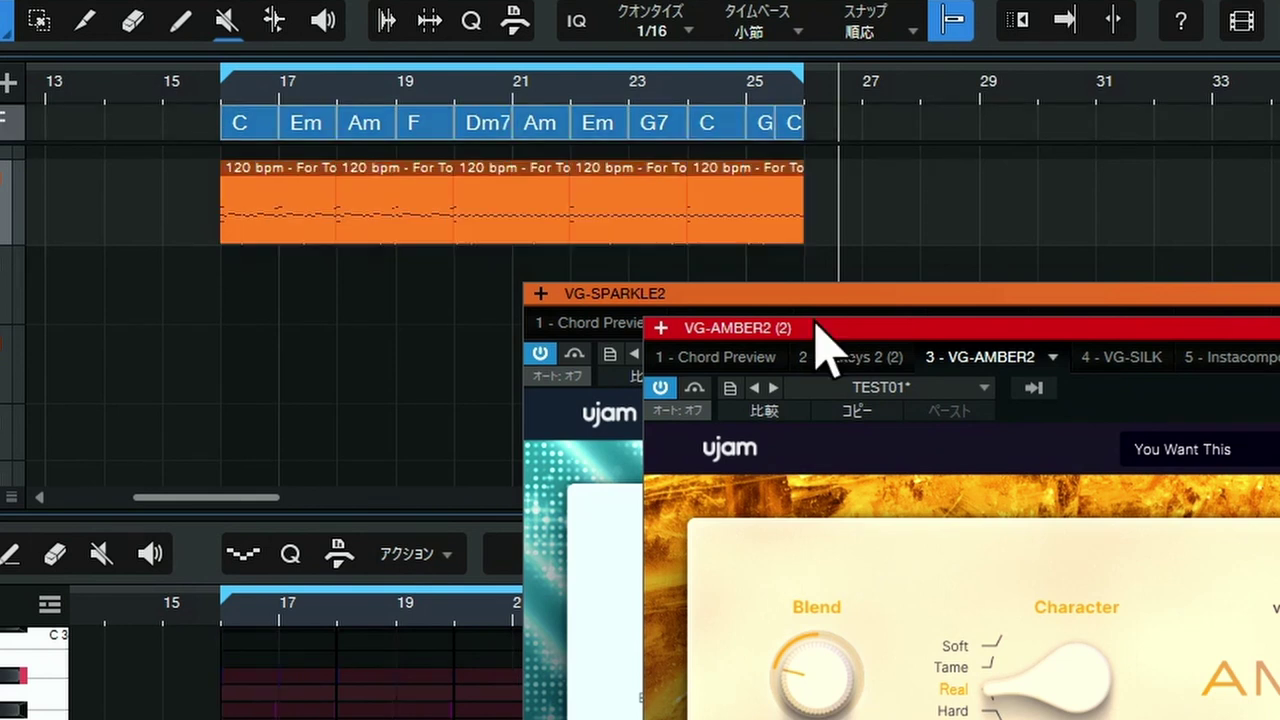
- Place all chords from bars 16 to 26 of the chord track as parts on the VG-IRON2 track
{"action": "left_click_drag", "start_coordinate": [818, 130], "coordinate": [200, 162]}
{"action": "left_click_drag", "start_coordinate": [263, 125], "coordinate": [264, 285]}
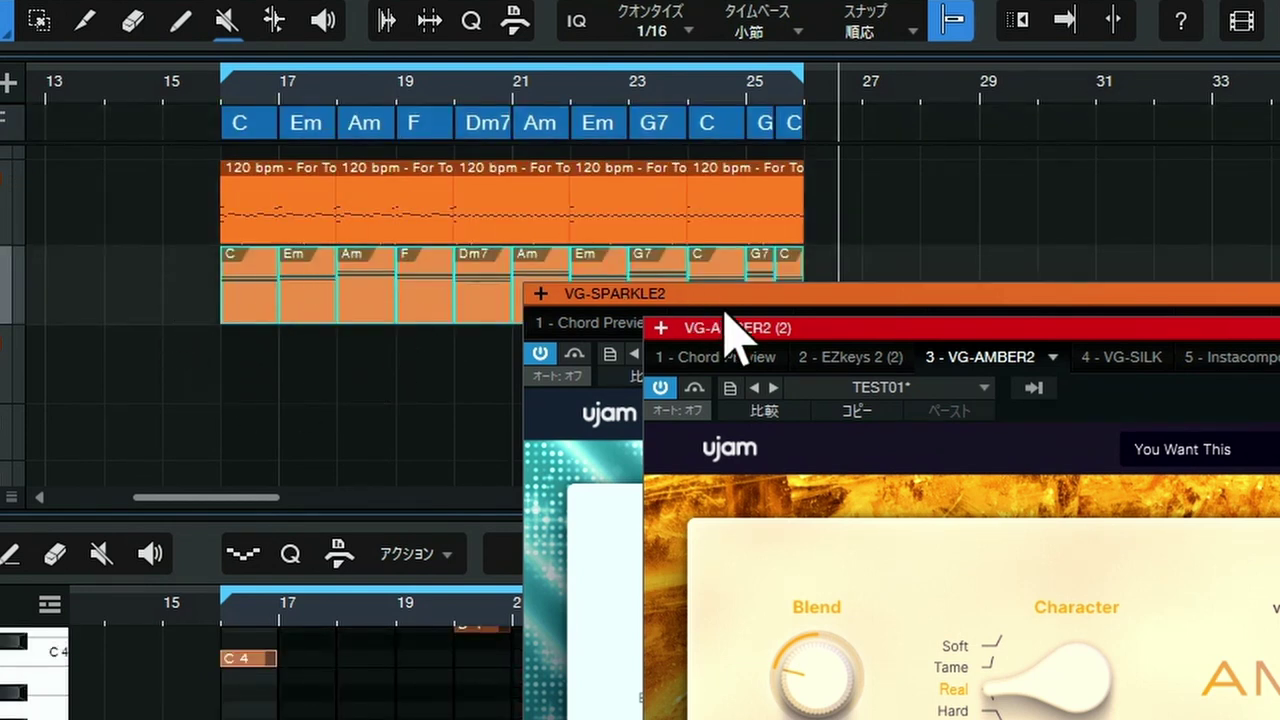
- Uncover the VG-IRON2 chord parts and move them all up onto the AMBER2 style parts
{"action": "left_click_drag", "start_coordinate": [723, 300], "coordinate": [794, 447]}
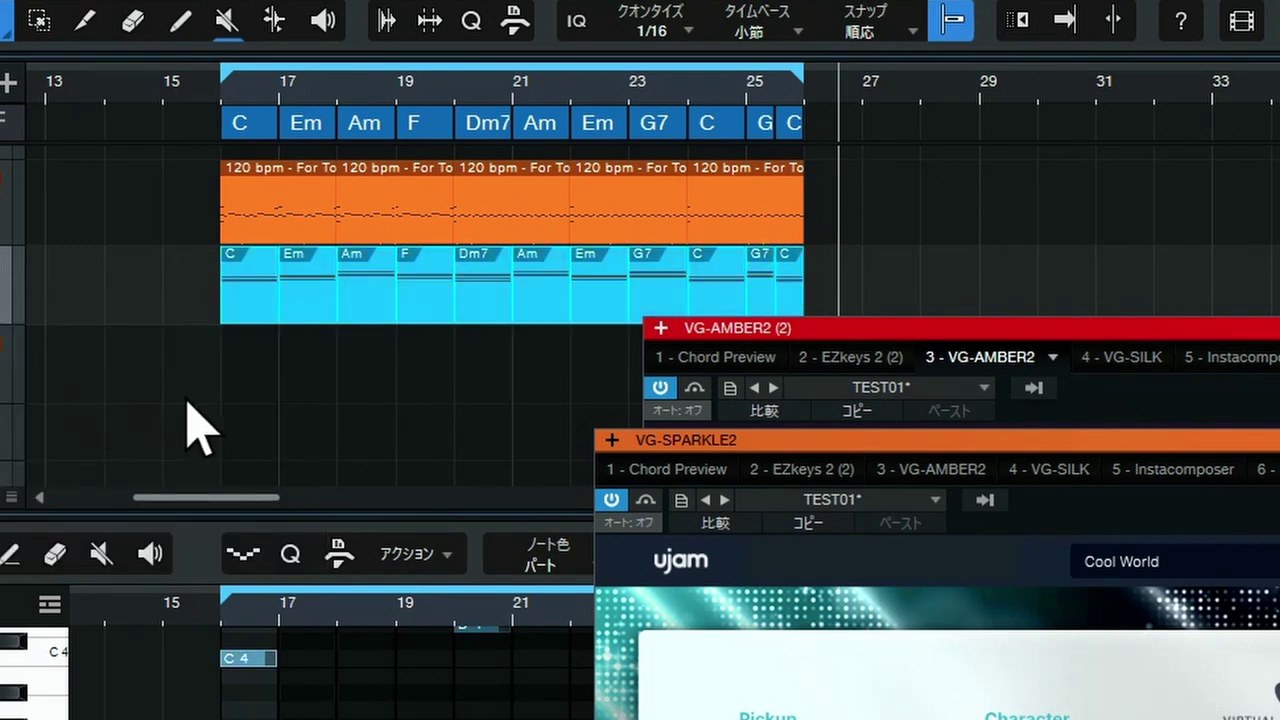
{"action": "left_click_drag", "start_coordinate": [856, 292], "coordinate": [241, 305]}
{"action": "left_click_drag", "start_coordinate": [848, 268], "coordinate": [245, 228]}
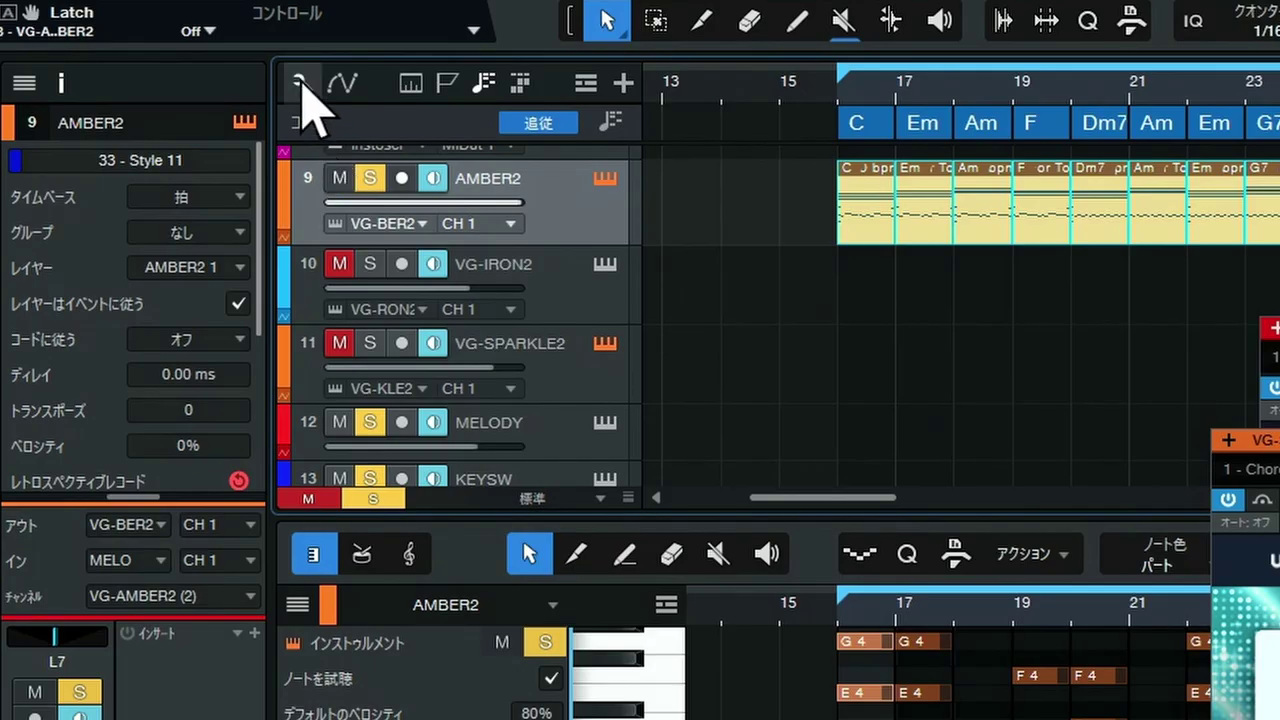
- Enable the arrangement option that prevents overlaps when editing events (イベントの編集時に重複しない)
{"action": "left_click", "coordinate": [299, 82]}
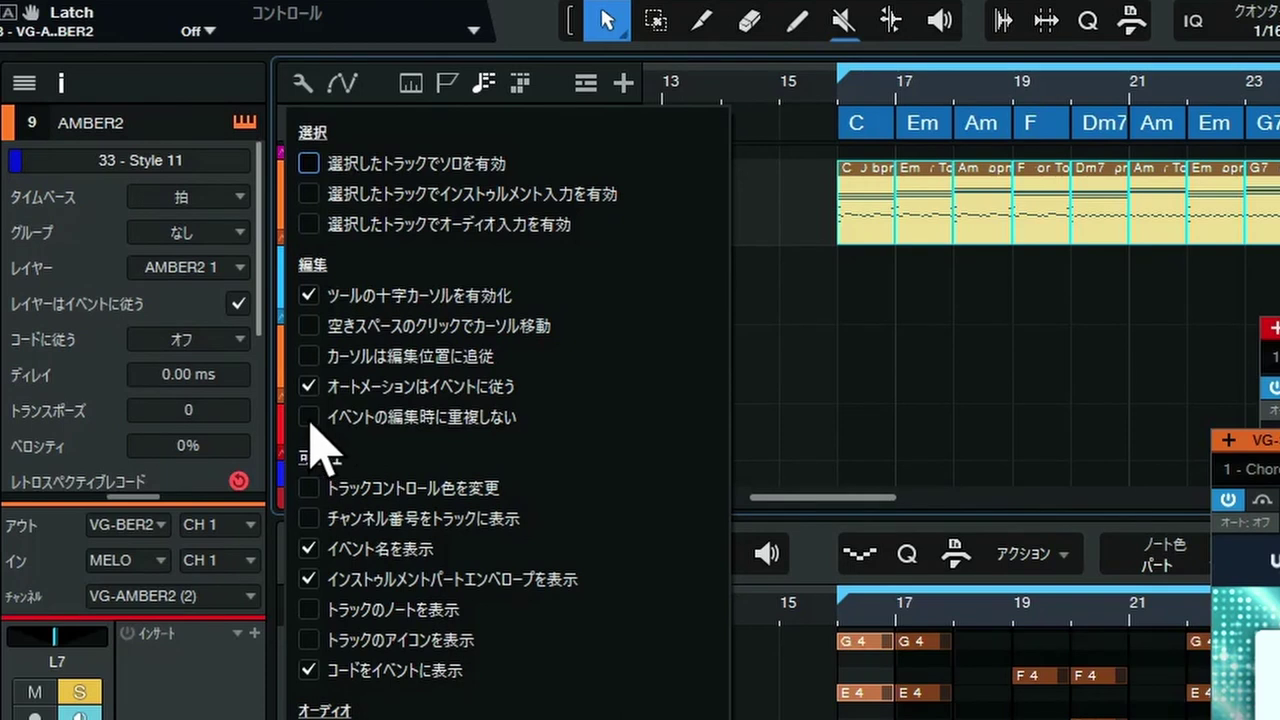
{"action": "left_click", "coordinate": [309, 417]}
{"action": "left_click", "coordinate": [845, 385]}
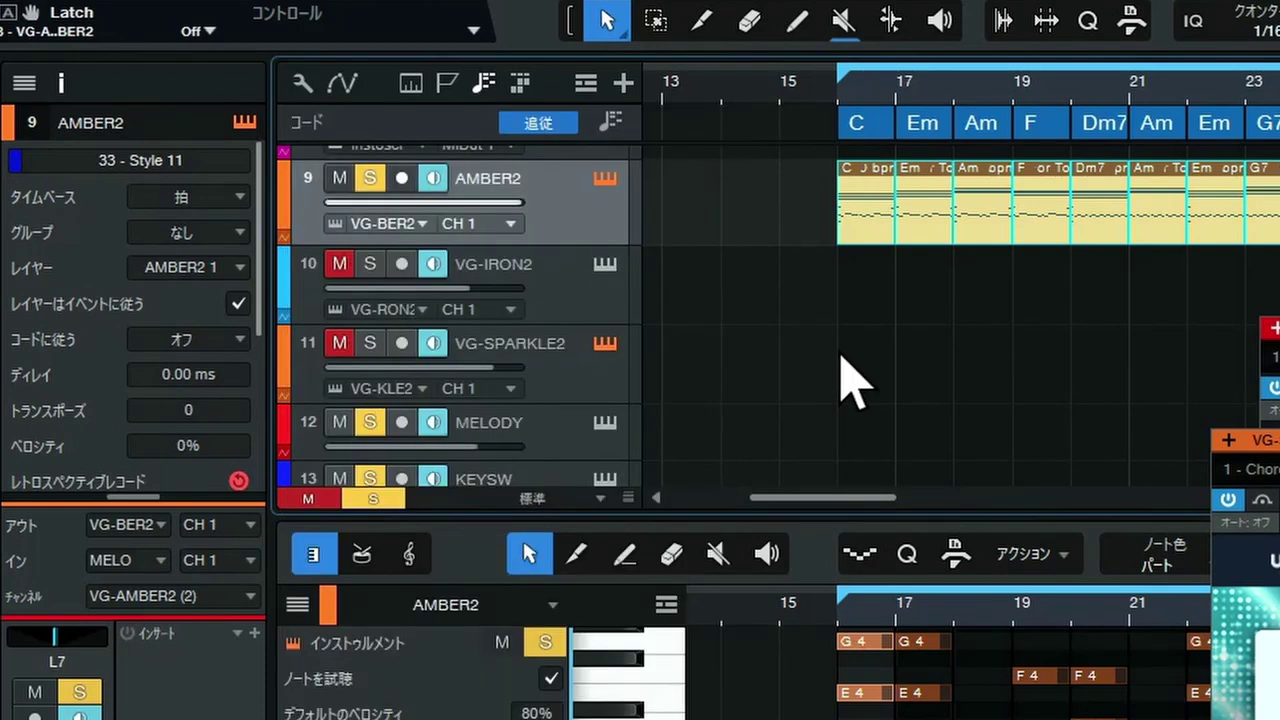
- Undo the previous merge and try moving the VG-IRON2 chord parts onto AMBER2 with overlap prevention enabled
{"action": "key", "text": "ctrl+z"}
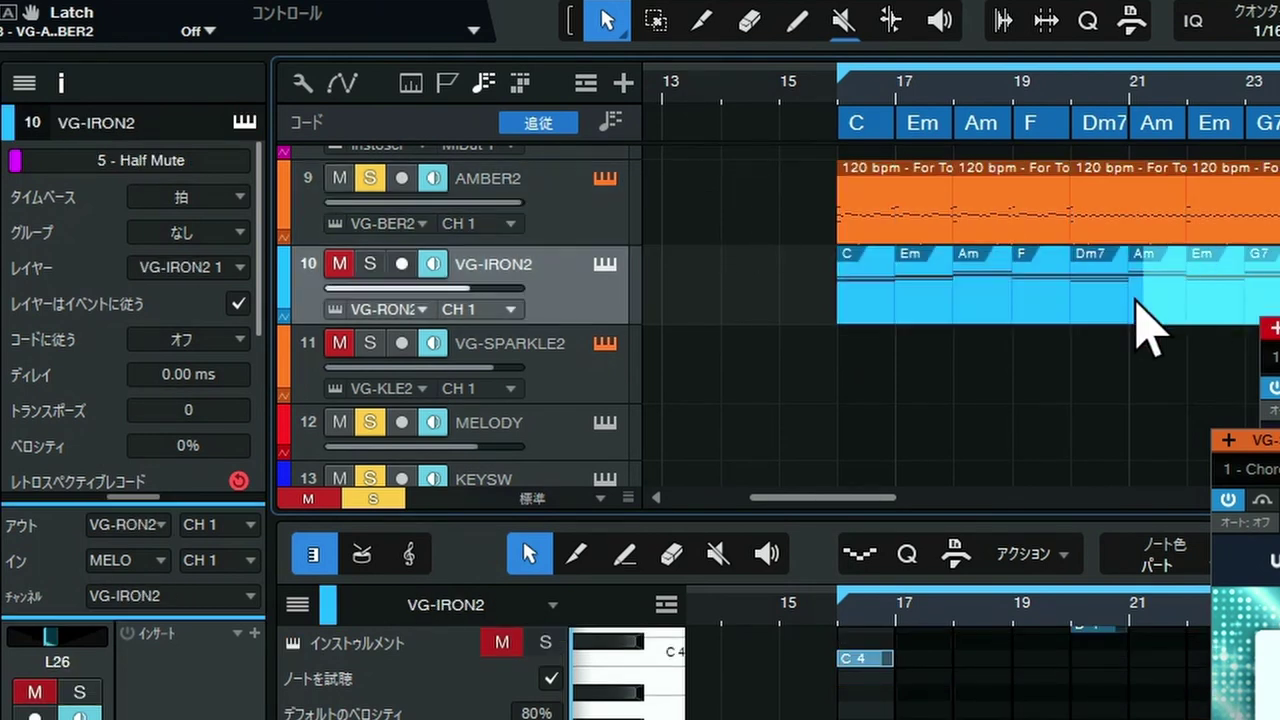
{"action": "left_click_drag", "start_coordinate": [880, 290], "coordinate": [878, 197]}
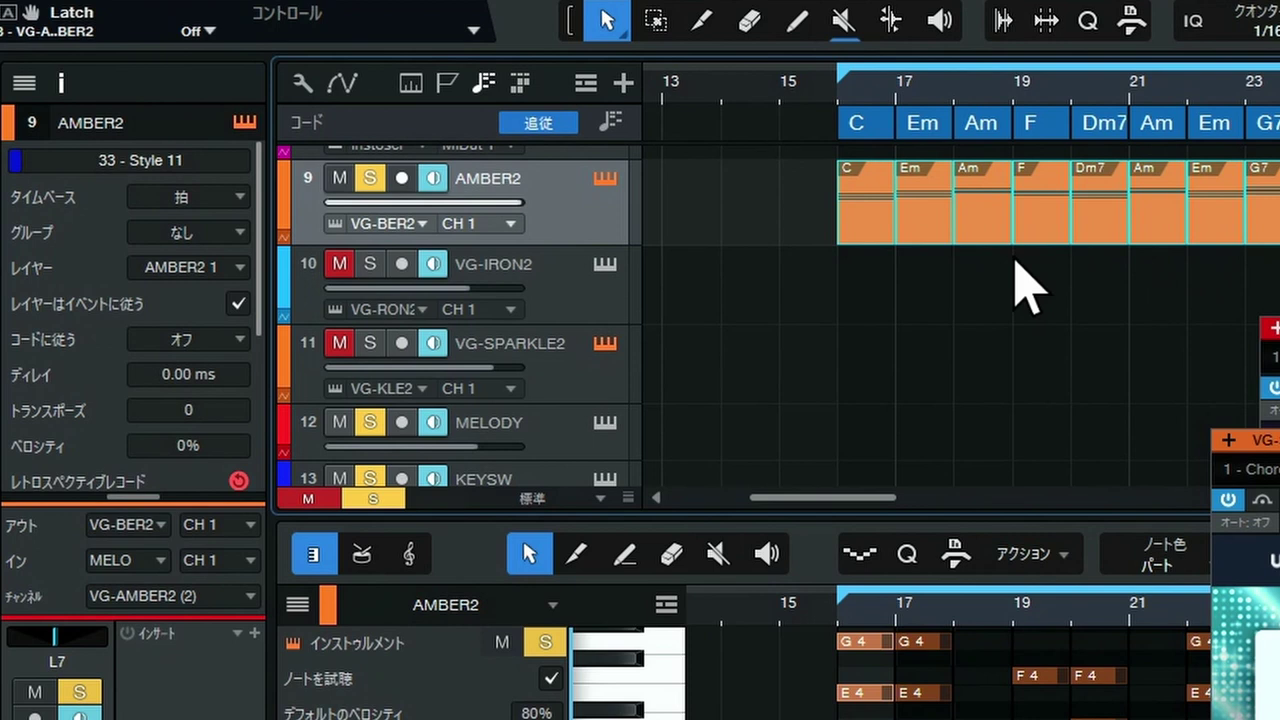
{"action": "key", "text": "ctrl+z"}
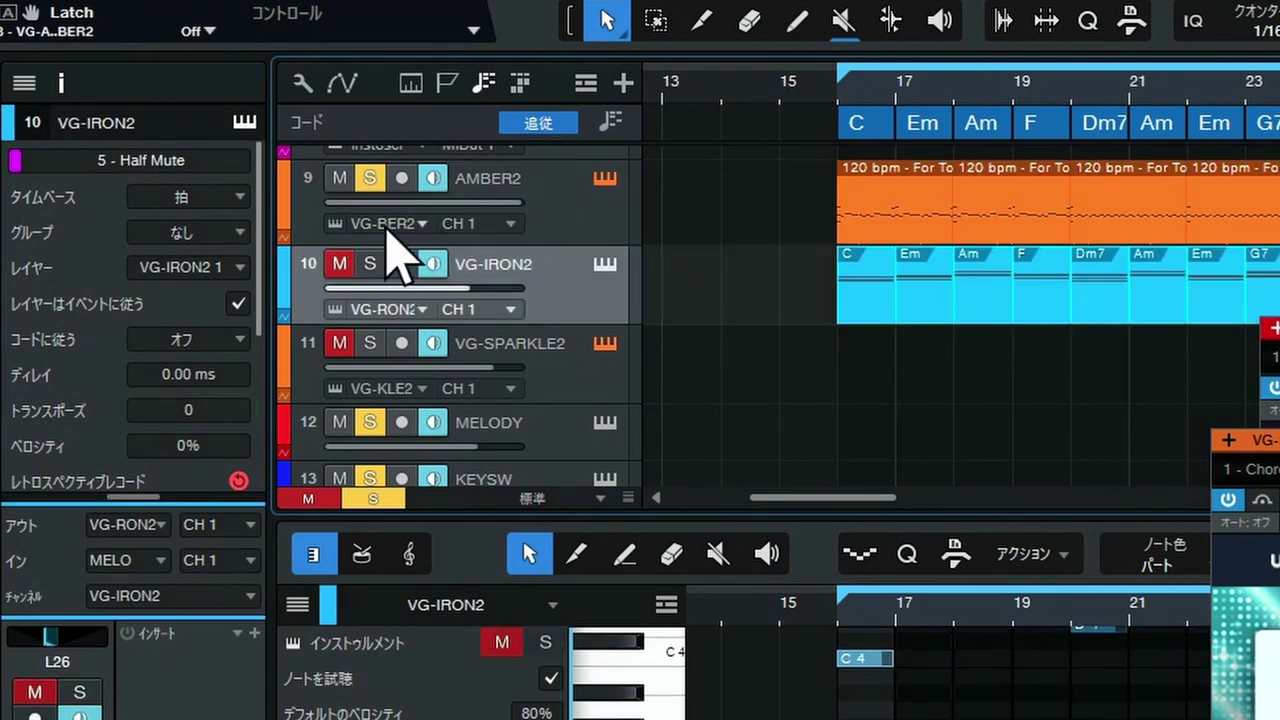
- Disable the option preventing overlaps when editing events, and move all VG-IRON2 chord parts onto the AMBER2 style parts
{"action": "left_click", "coordinate": [303, 83]}
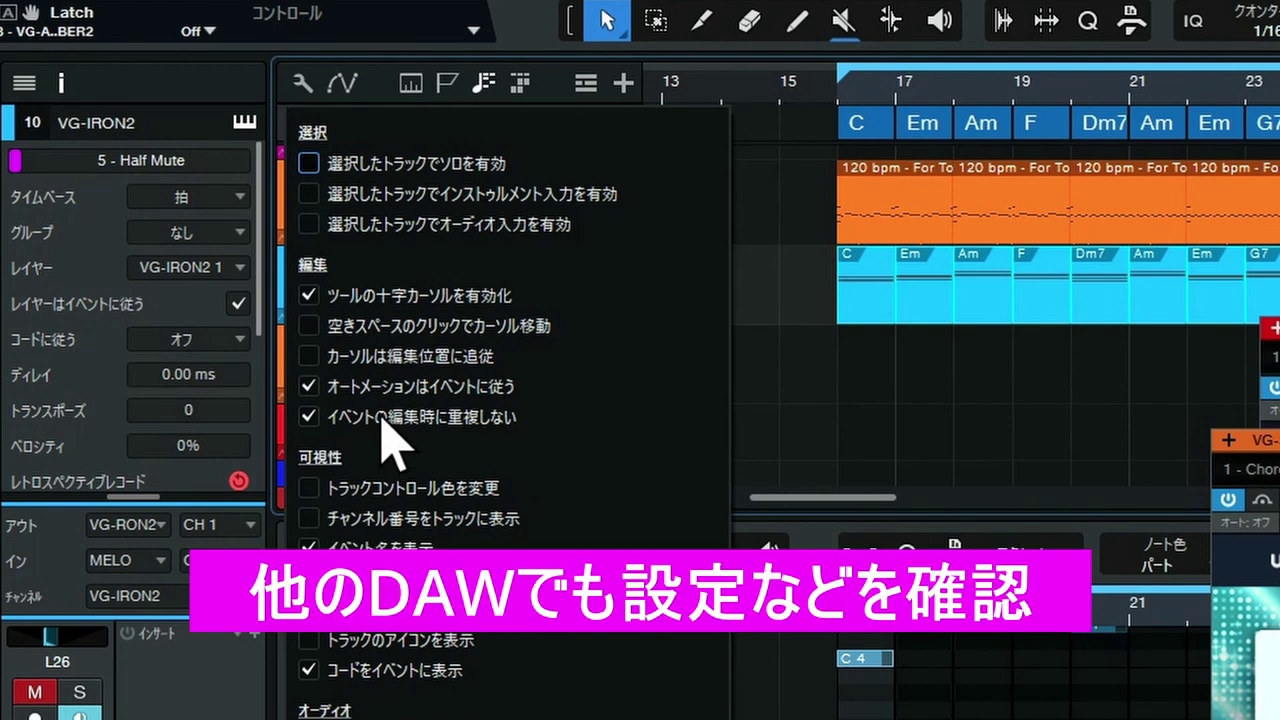
{"action": "left_click", "coordinate": [385, 414]}
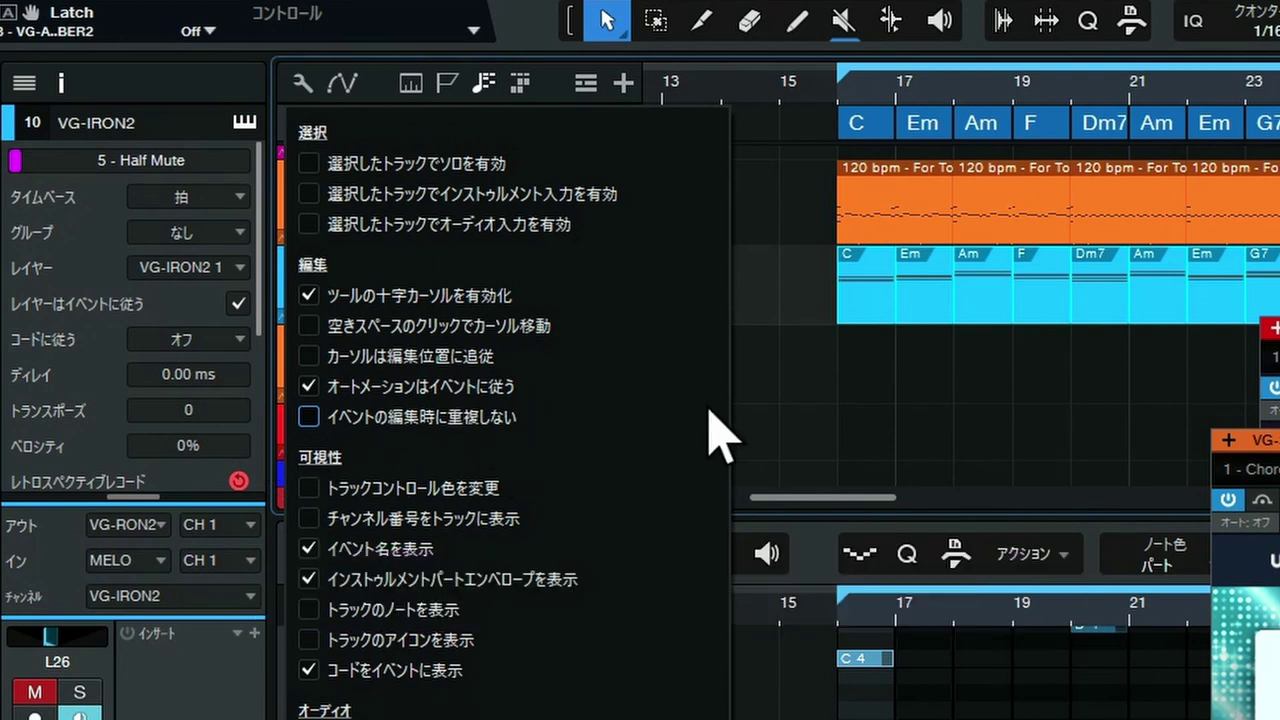
{"action": "left_click", "coordinate": [766, 398]}
{"action": "left_click_drag", "start_coordinate": [757, 308], "coordinate": [1279, 304]}
{"action": "left_click_drag", "start_coordinate": [874, 280], "coordinate": [872, 246]}
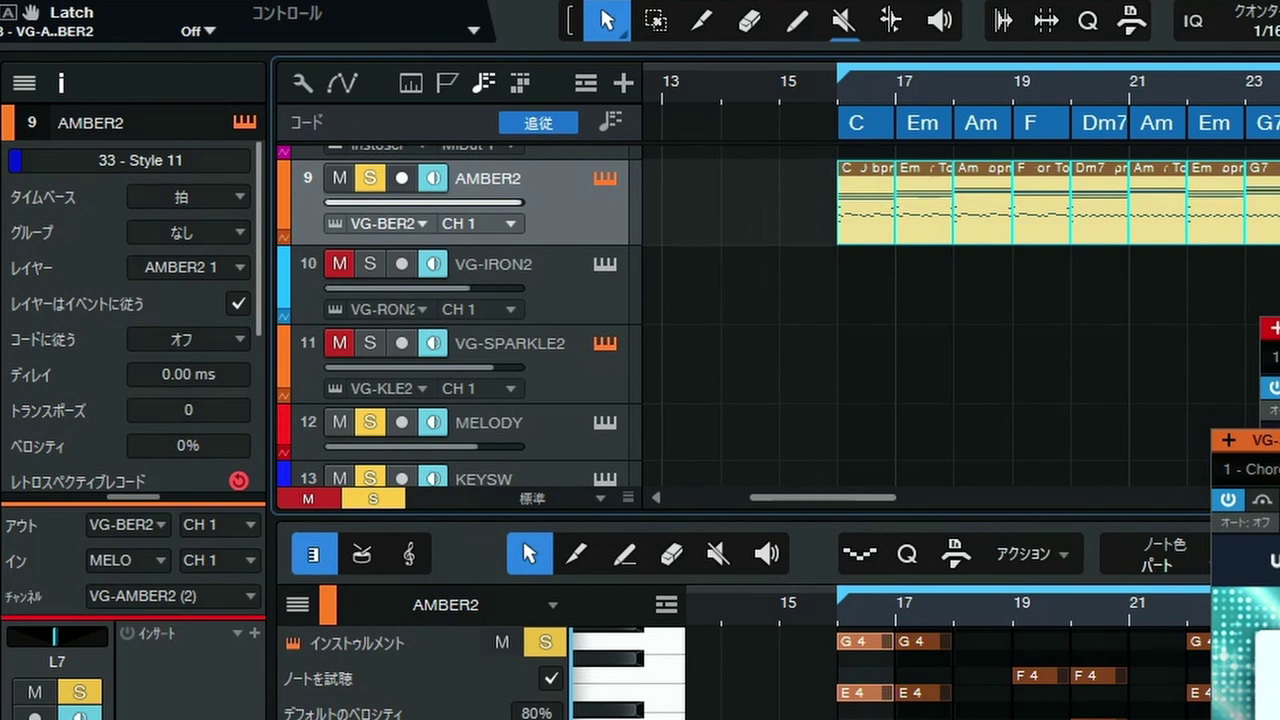
- Switch the AMBER2 guitar to Instrument mode, and play the arrangement from bar 16 to check its key switches
{"action": "left_click", "coordinate": [838, 118]}
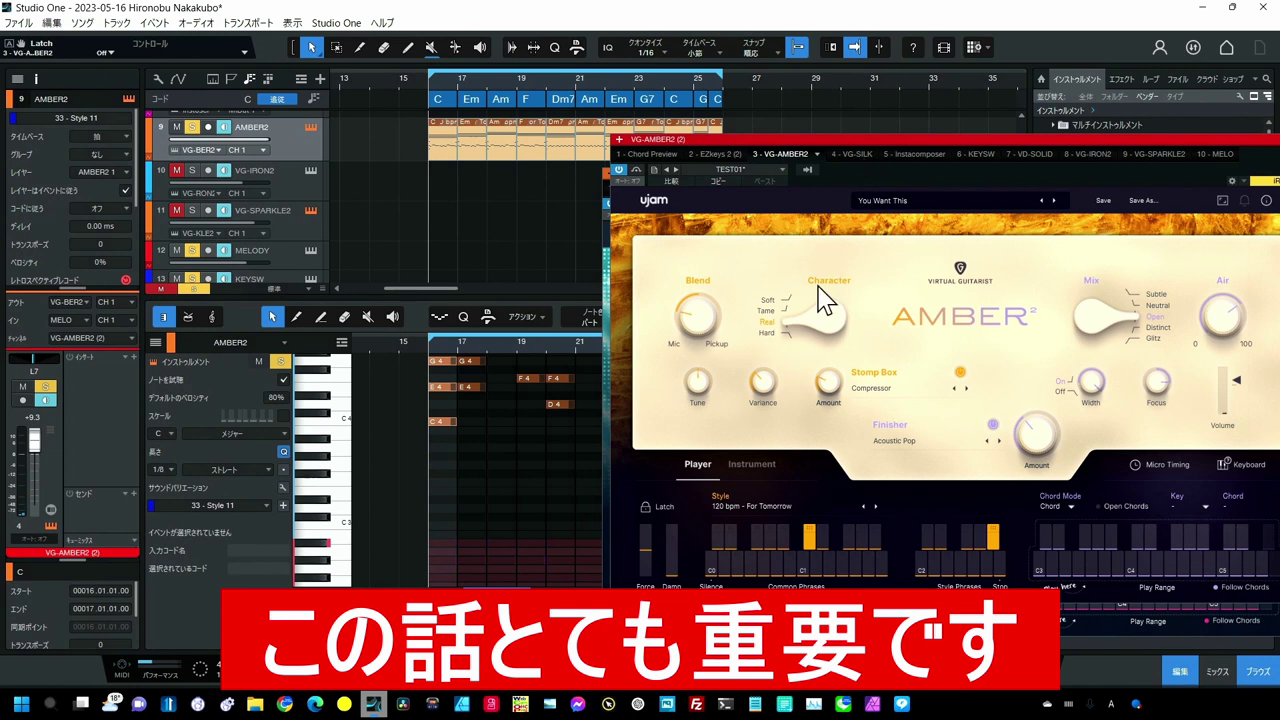
{"action": "left_click", "coordinate": [752, 466]}
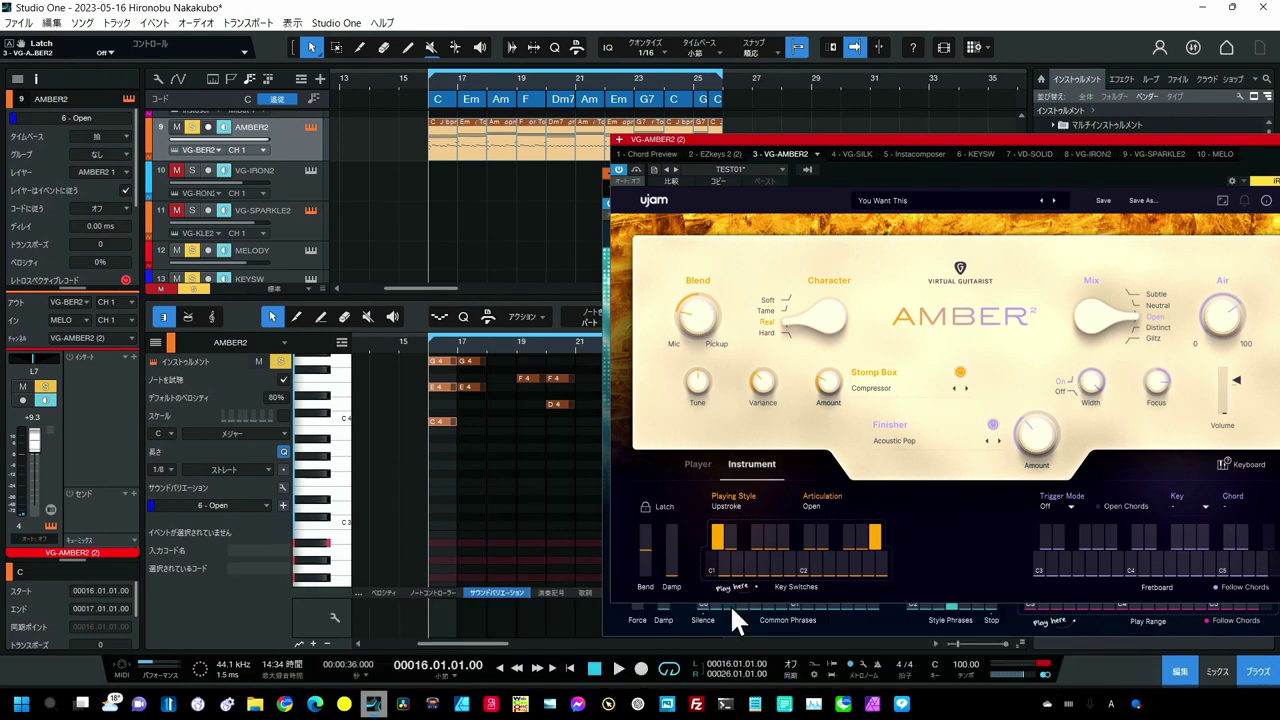
{"action": "left_click", "coordinate": [619, 666]}
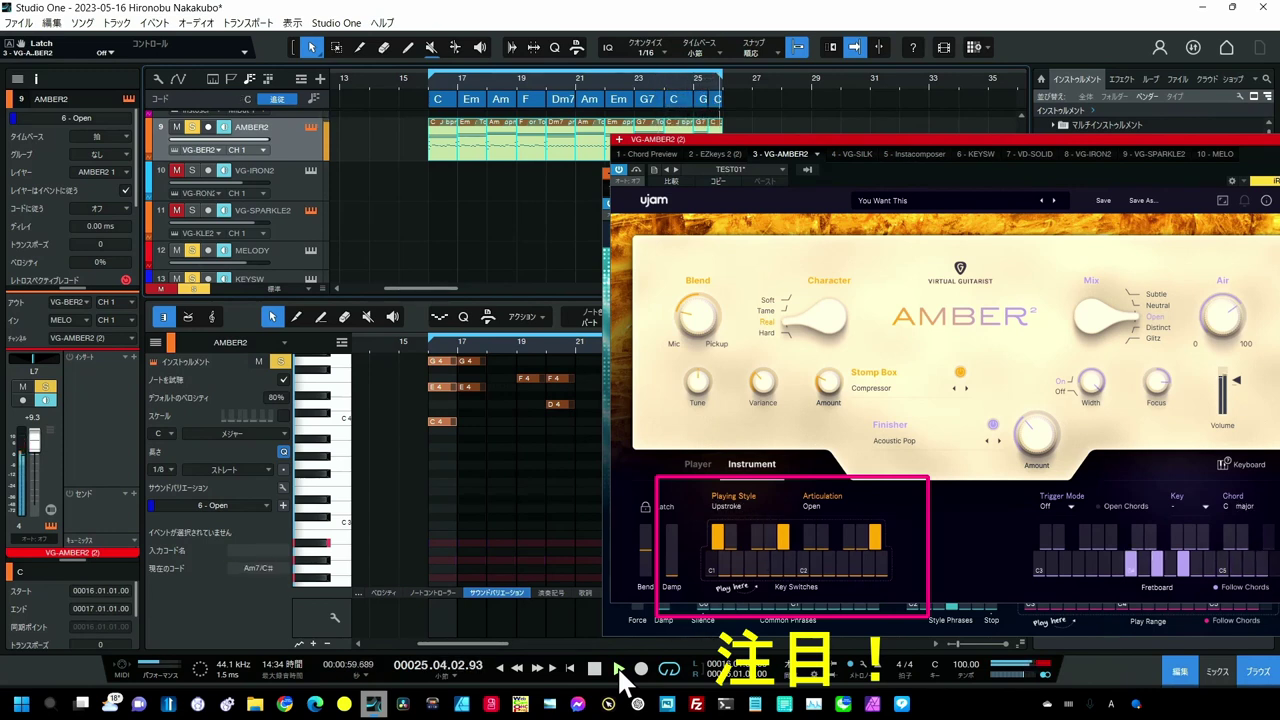
{"action": "key", "text": "space"}
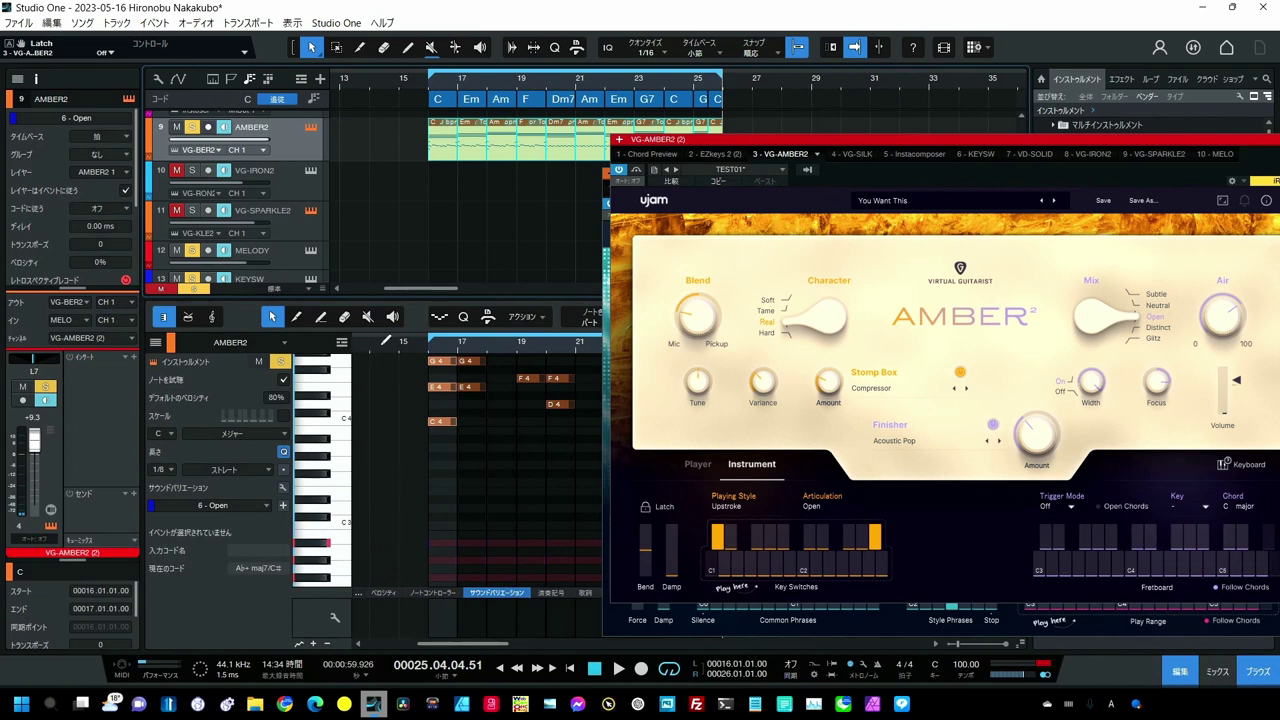
- Switch the AMBER2 guitar to Player mode and play the arrangement from bar 16 for comparison
{"action": "left_click", "coordinate": [431, 92]}
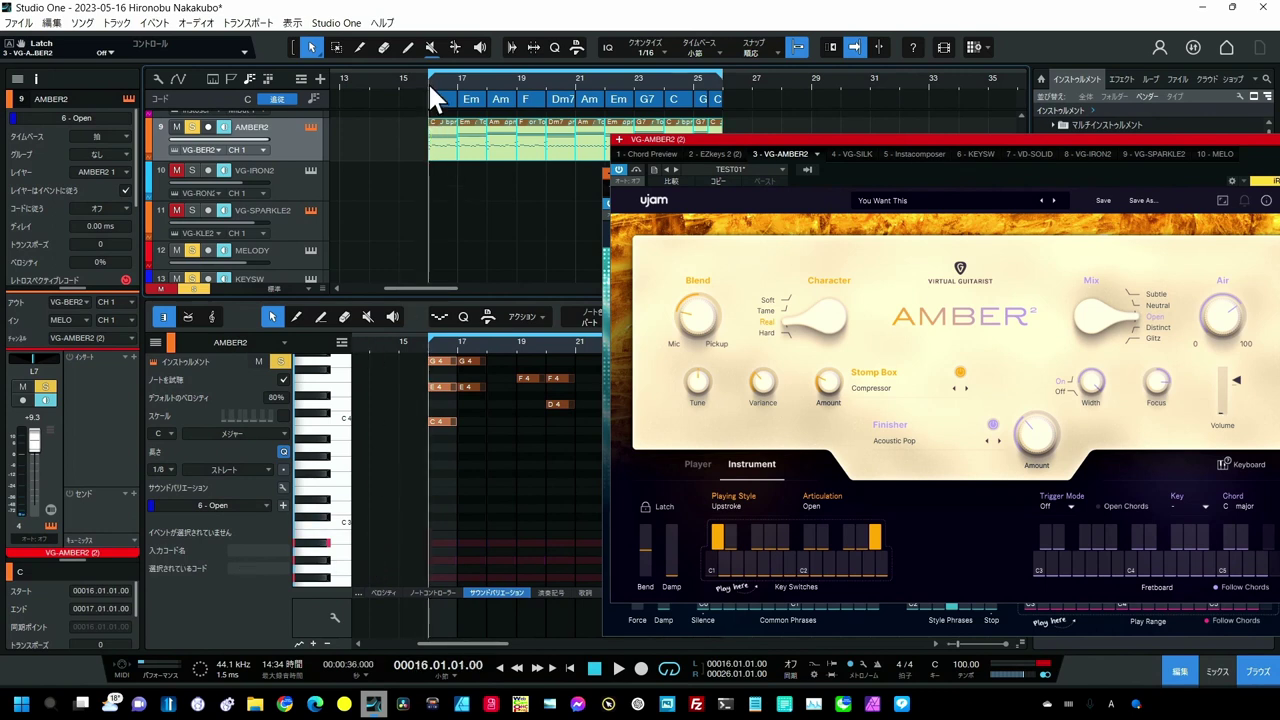
{"action": "left_click", "coordinate": [701, 466]}
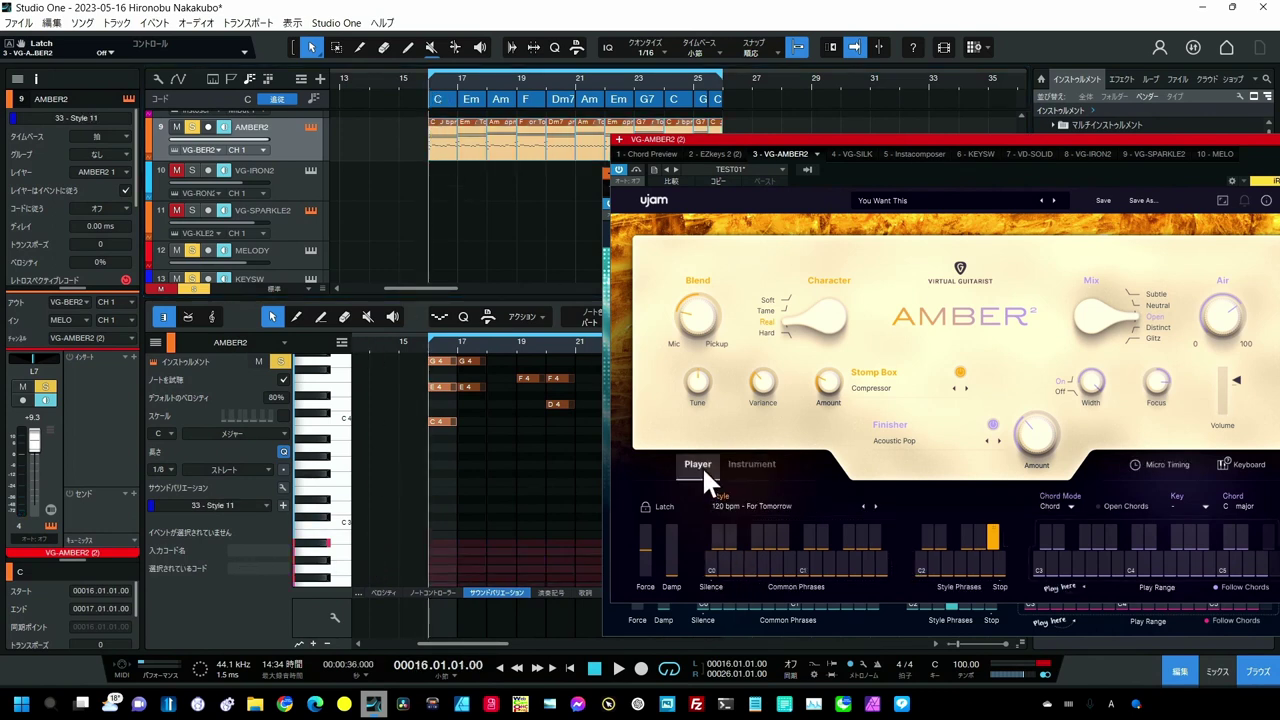
{"action": "key", "text": "space"}
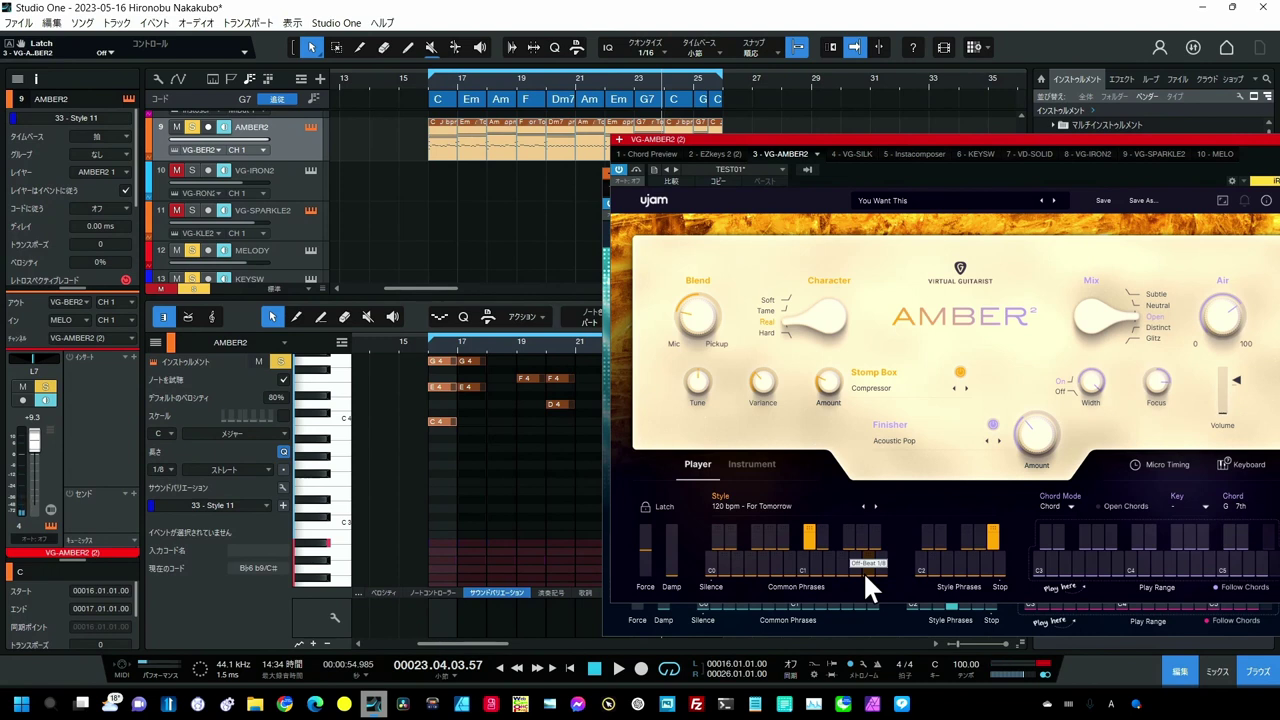
- Return the AMBER2 guitar to Instrument mode and delete all parts on the AMBER2 track
{"action": "left_click", "coordinate": [757, 471]}
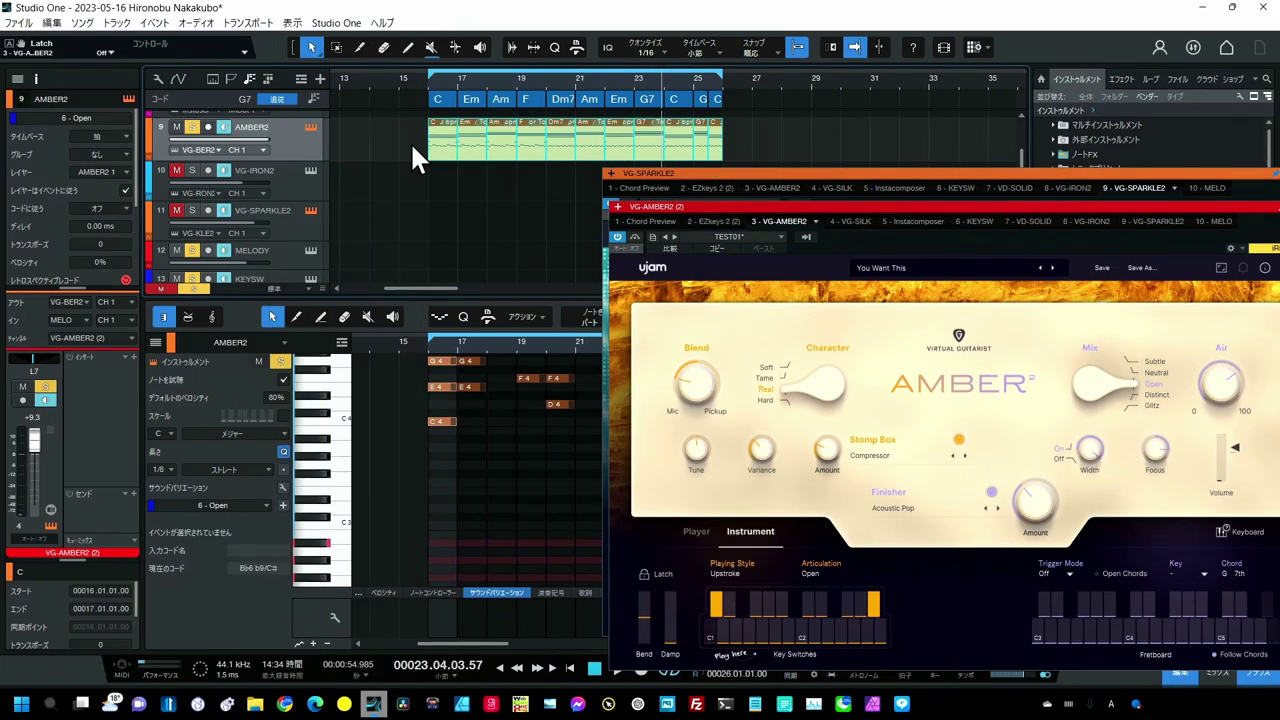
{"action": "key", "text": "Delete"}
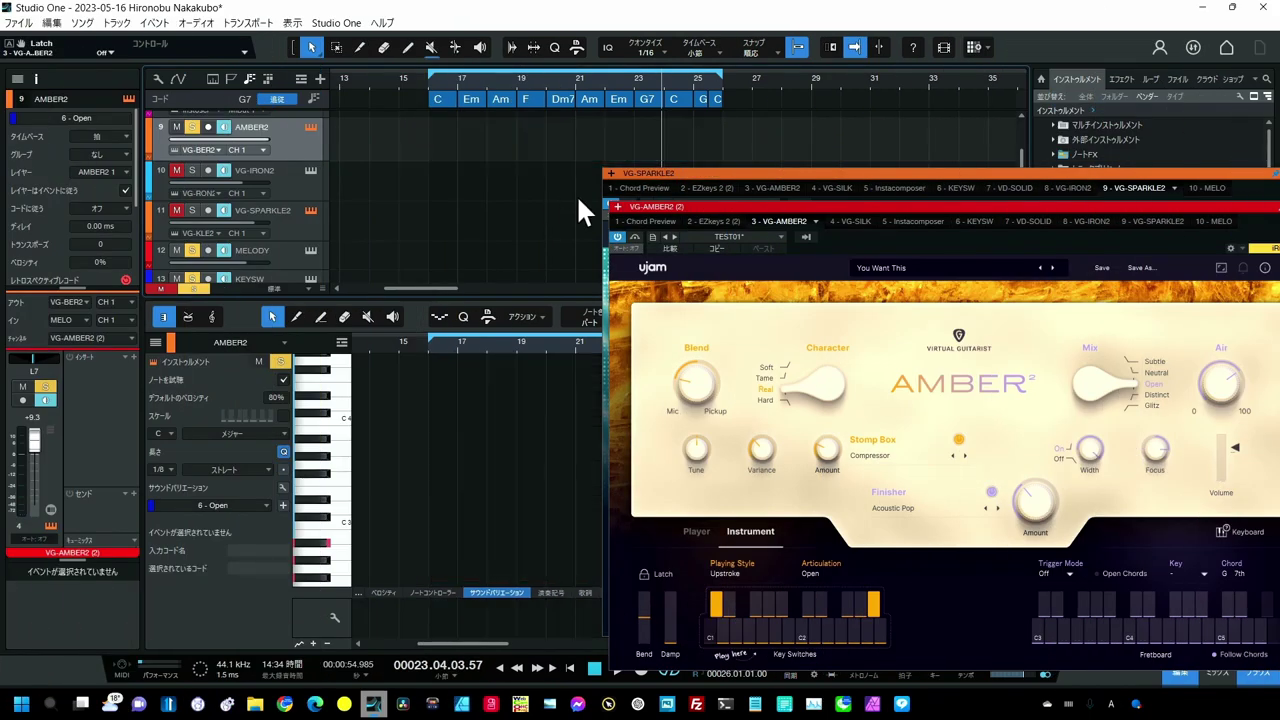
- Bring the VG-SPARKLE2 guitar window forward, enable its Latch option, and unmute the VG-SPARKLE2 track
{"action": "left_click", "coordinate": [670, 169]}
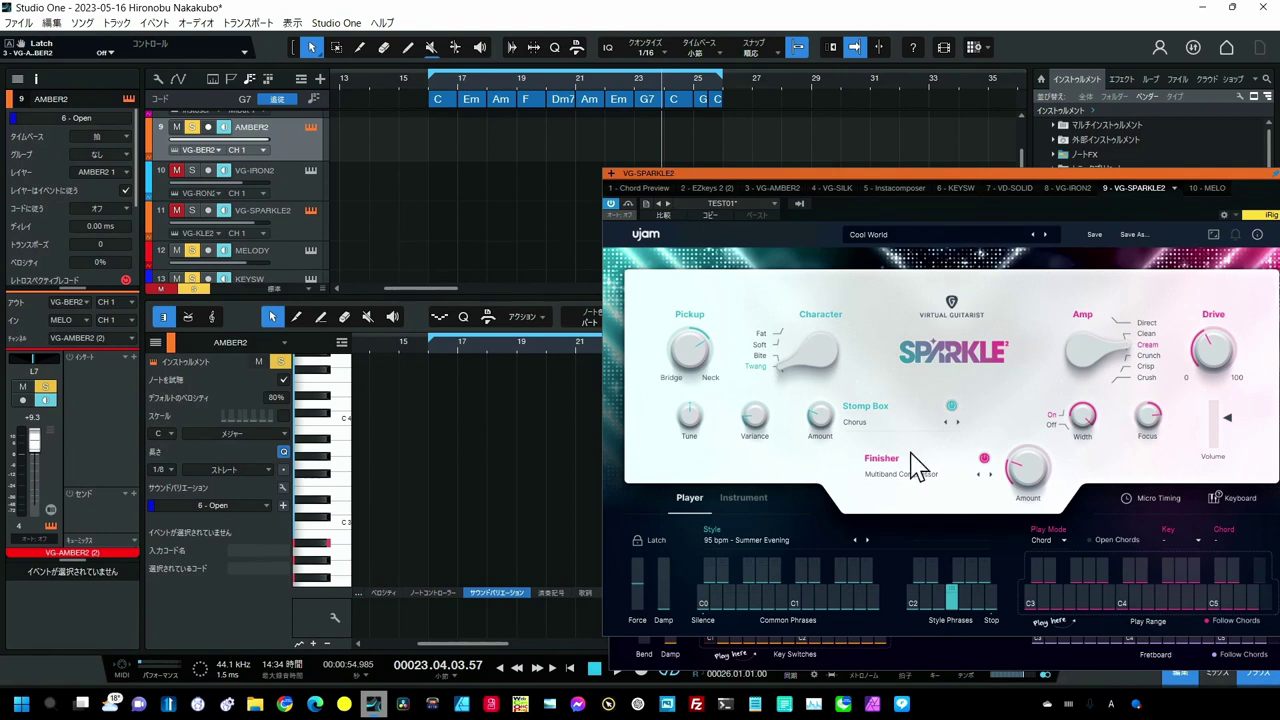
{"action": "left_click", "coordinate": [310, 172]}
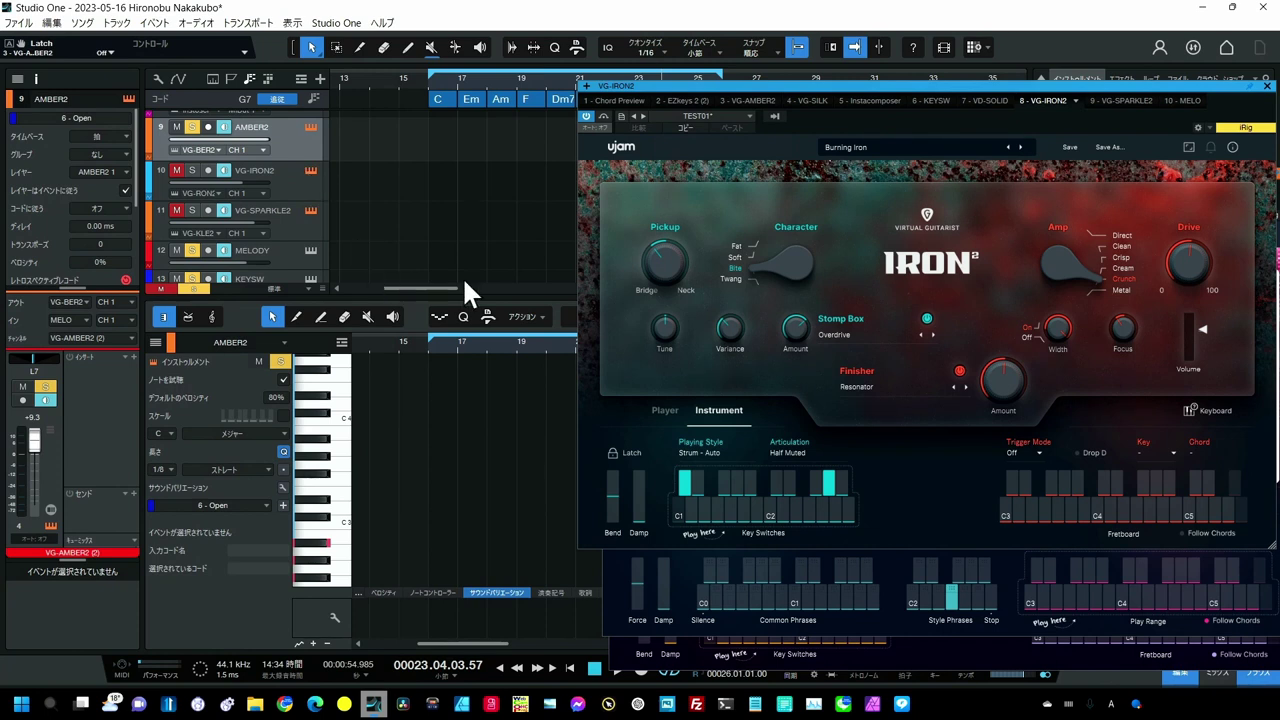
{"action": "left_click", "coordinate": [1267, 86]}
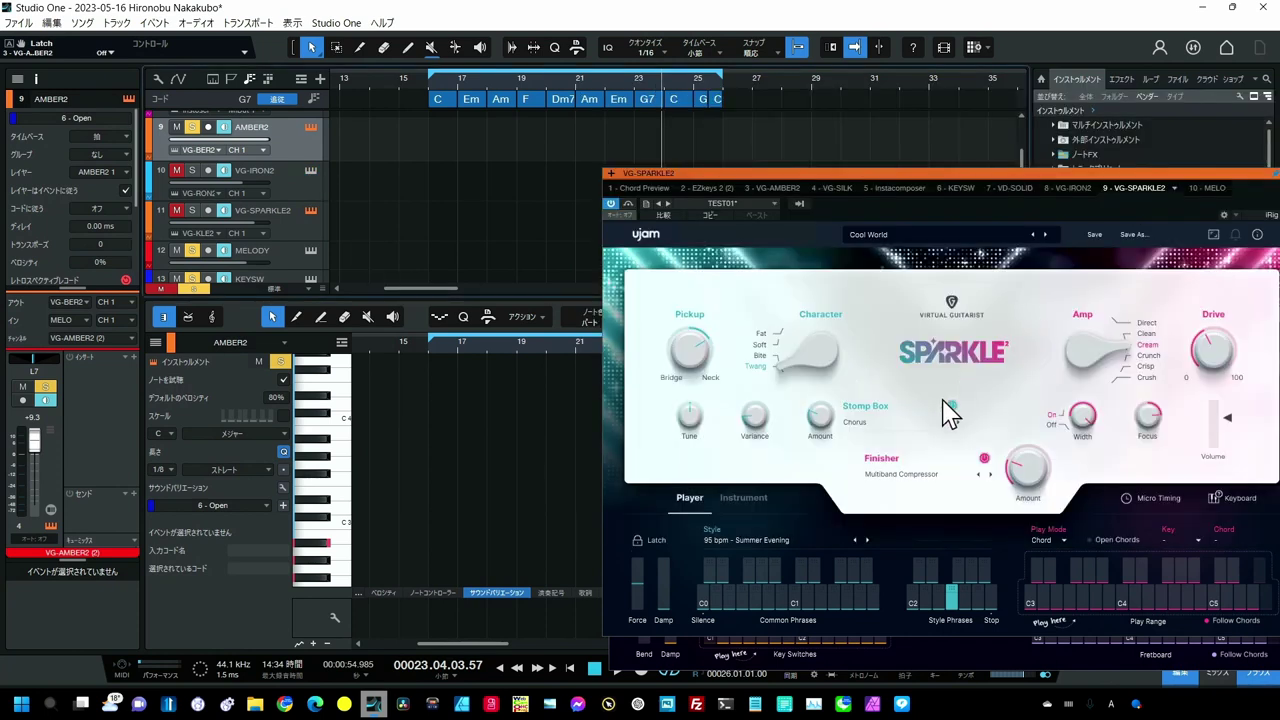
{"action": "left_click_drag", "start_coordinate": [827, 172], "coordinate": [827, 170]}
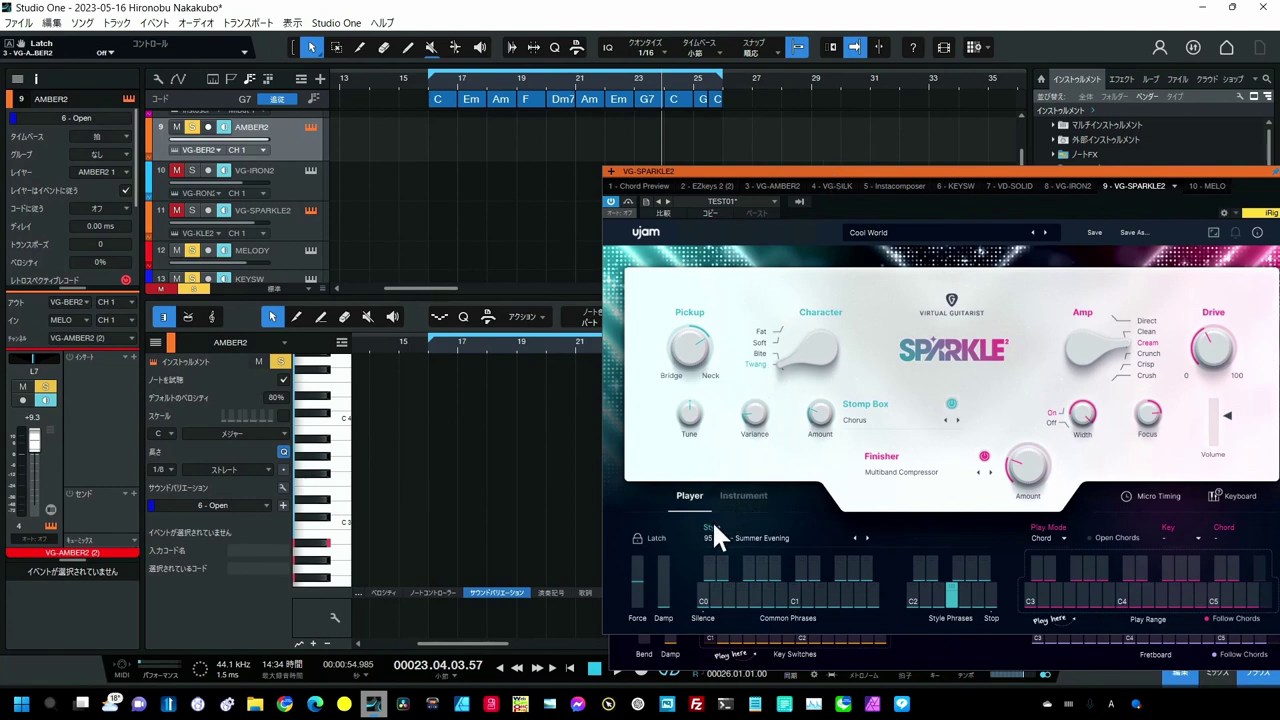
{"action": "left_click", "coordinate": [656, 538]}
{"action": "left_click", "coordinate": [176, 210]}
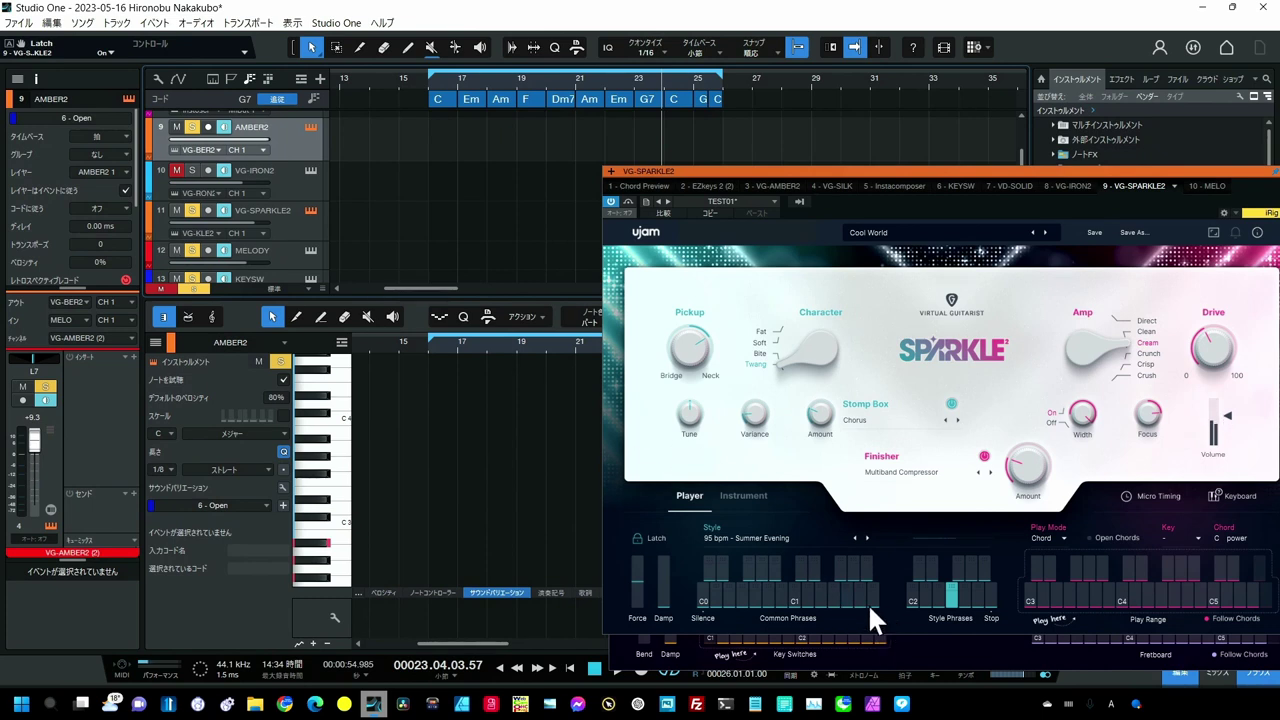
- Set the VG-SPARKLE2 style to 96 bpm - Autumn and sound its C3 chord with Latch
{"action": "left_click", "coordinate": [867, 538]}
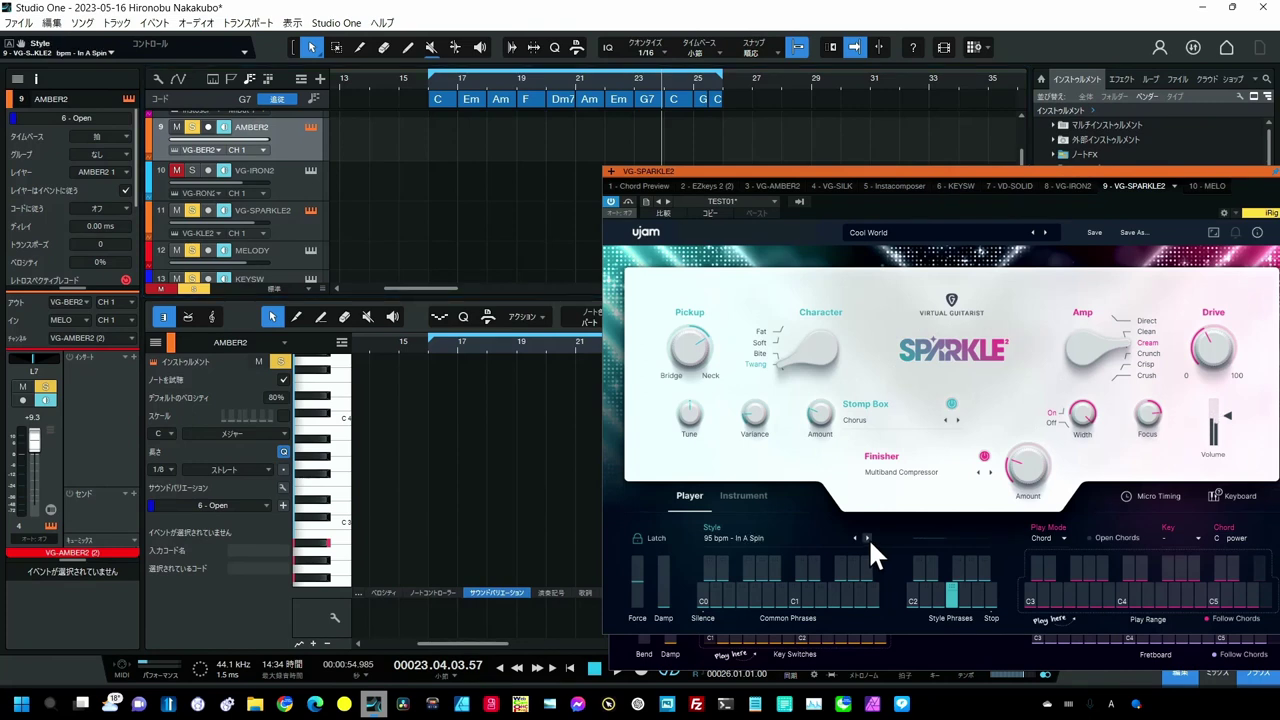
{"action": "left_click", "coordinate": [867, 538]}
{"action": "left_click", "coordinate": [660, 540]}
{"action": "left_click", "coordinate": [1032, 595]}
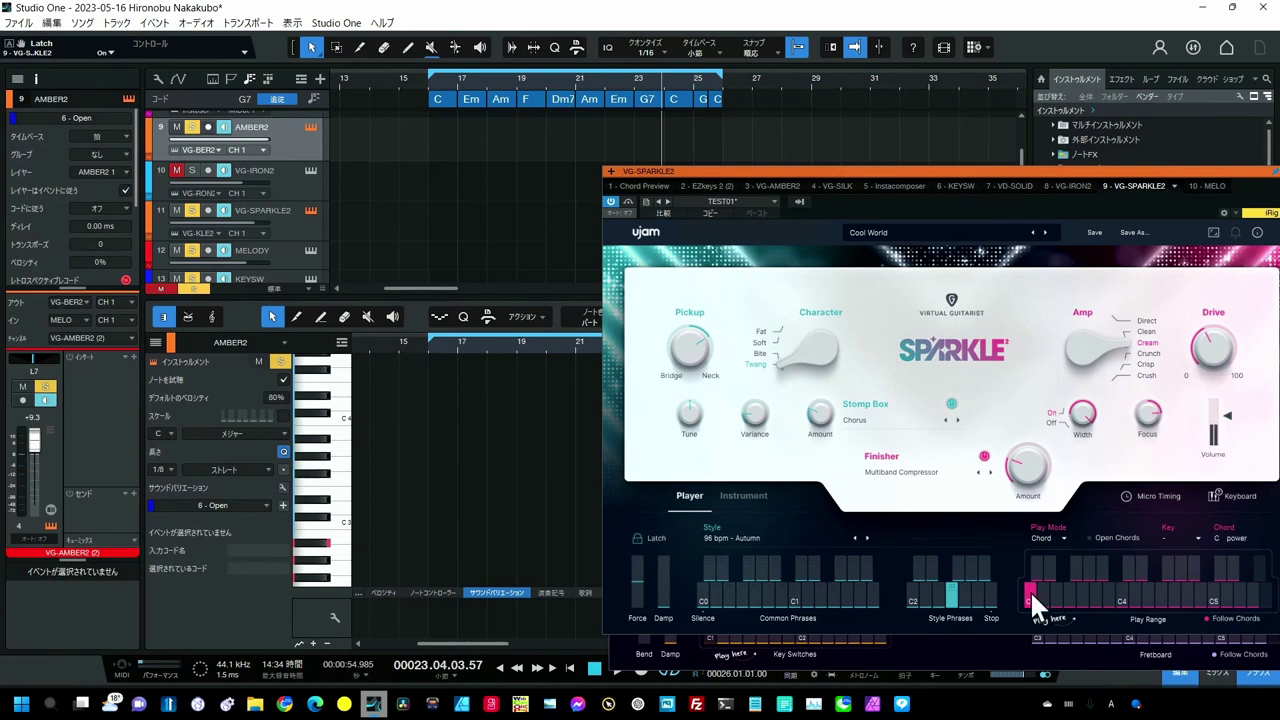
- Audition the Autumn style phrases in VG-SPARKLE2 by triggering different style phrase keys
{"action": "left_click", "coordinate": [938, 592]}
{"action": "left_click", "coordinate": [982, 569]}
{"action": "left_click", "coordinate": [939, 588]}
{"action": "left_click", "coordinate": [655, 538]}
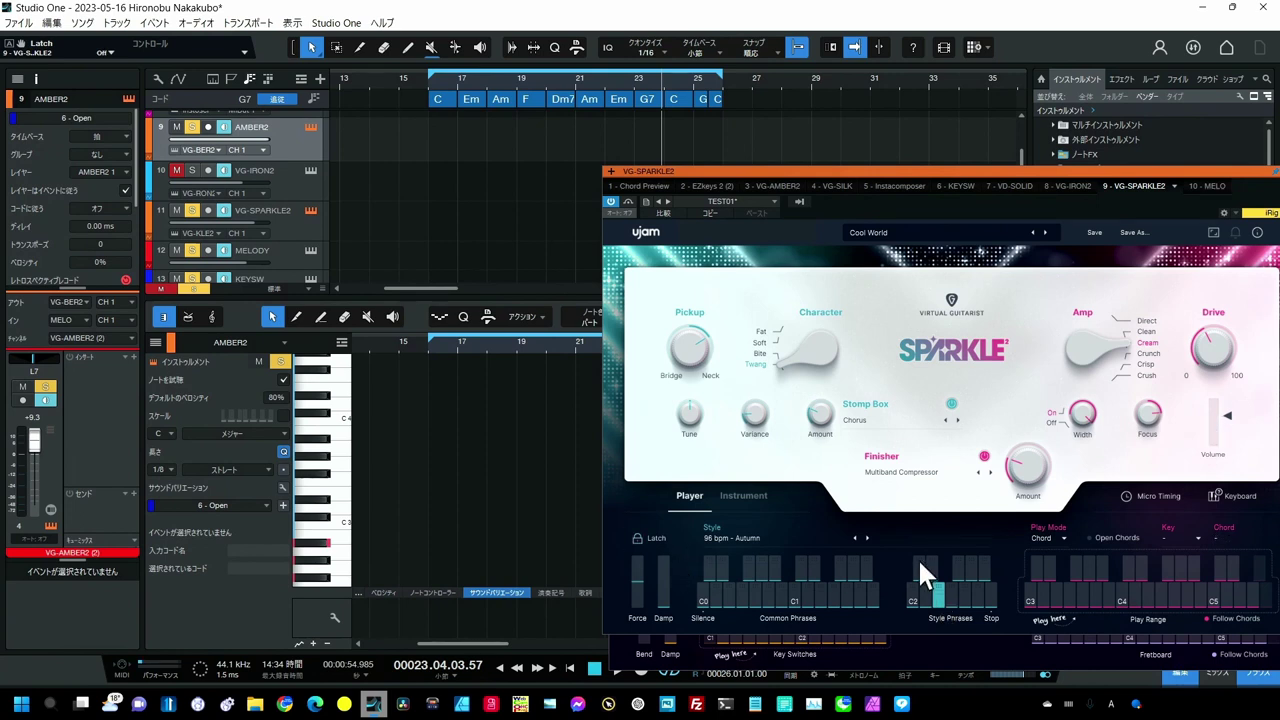
- Place two VG-SPARKLE2 style phrases as MIDI parts on the AMBER2 track, one at bar 16 and one at bar 20
{"action": "left_click", "coordinate": [985, 570]}
{"action": "left_click", "coordinate": [938, 595]}
{"action": "left_click_drag", "start_coordinate": [937, 588], "coordinate": [455, 137]}
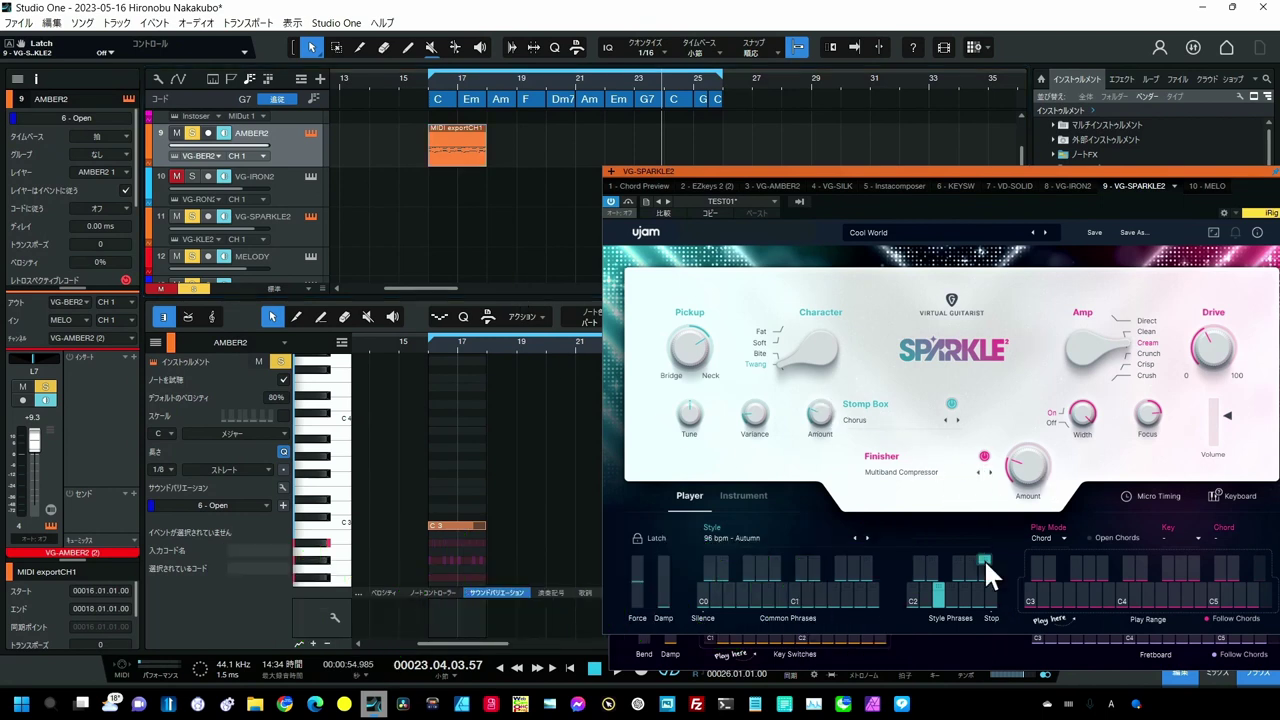
{"action": "left_click_drag", "start_coordinate": [976, 558], "coordinate": [576, 152]}
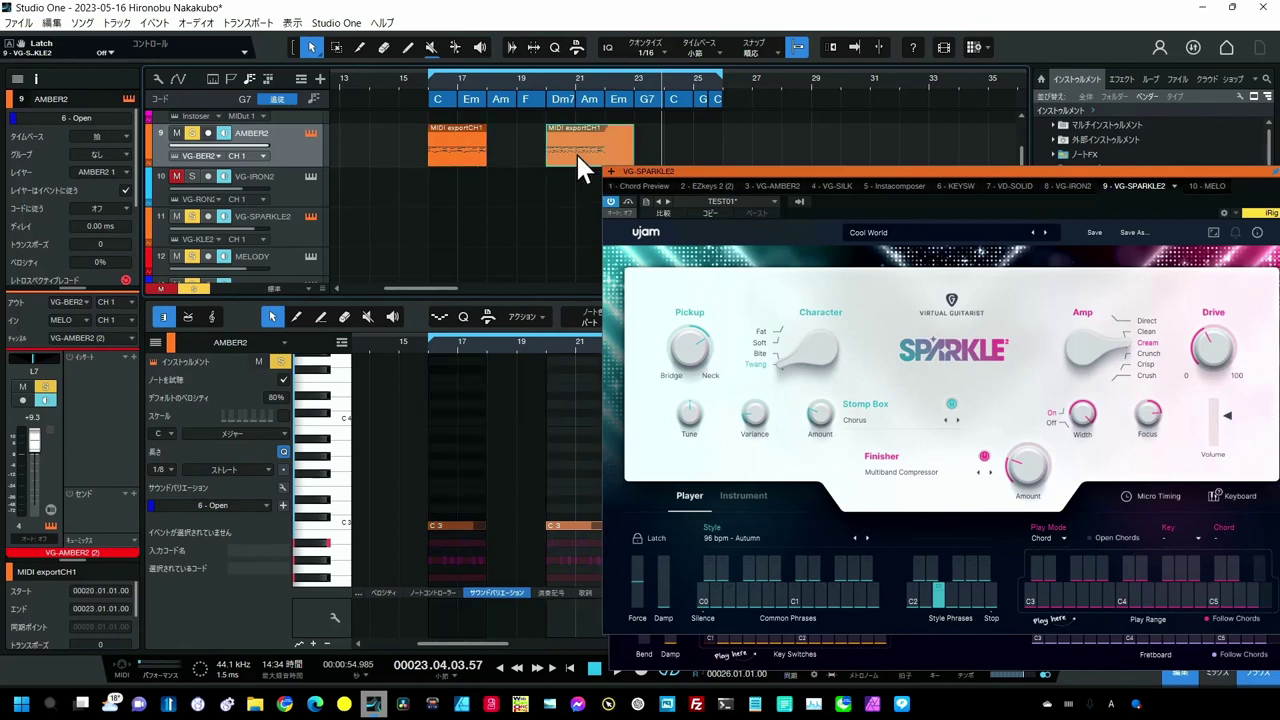
- Delete the C3 chord notes from both exported MIDI parts on the AMBER2 track
{"action": "left_click", "coordinate": [466, 145]}
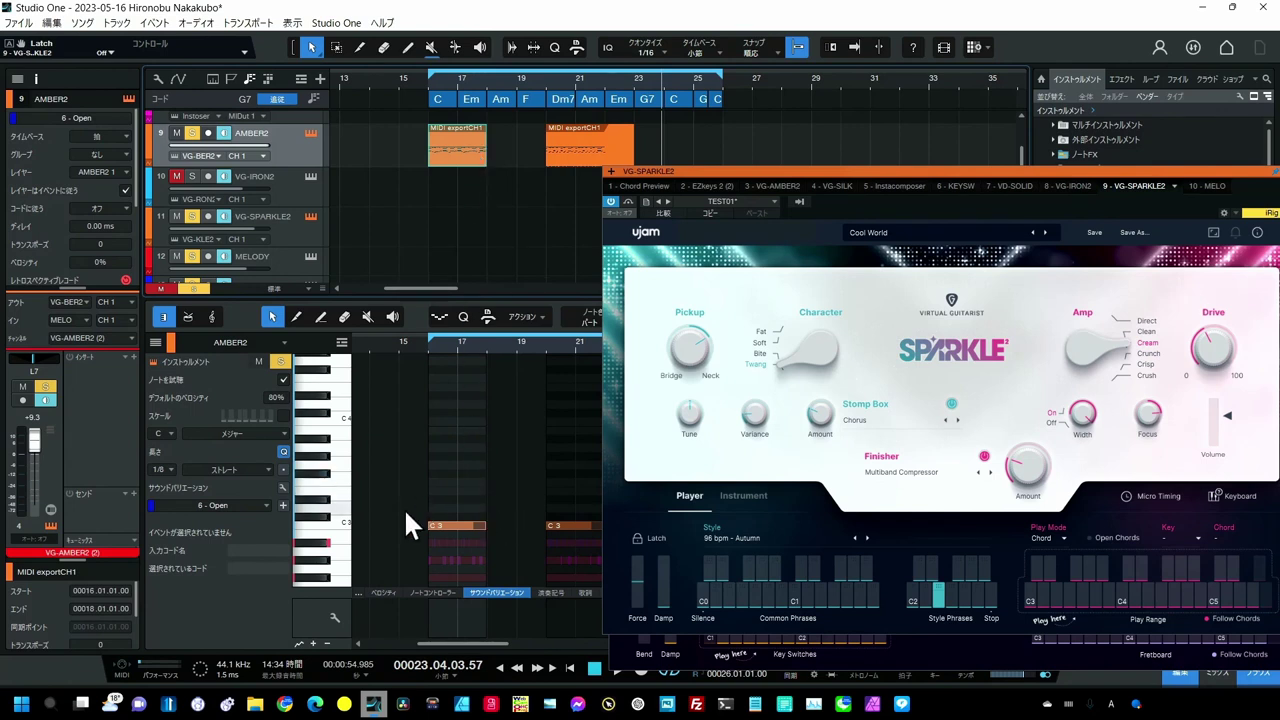
{"action": "key", "text": "ctrl+a"}
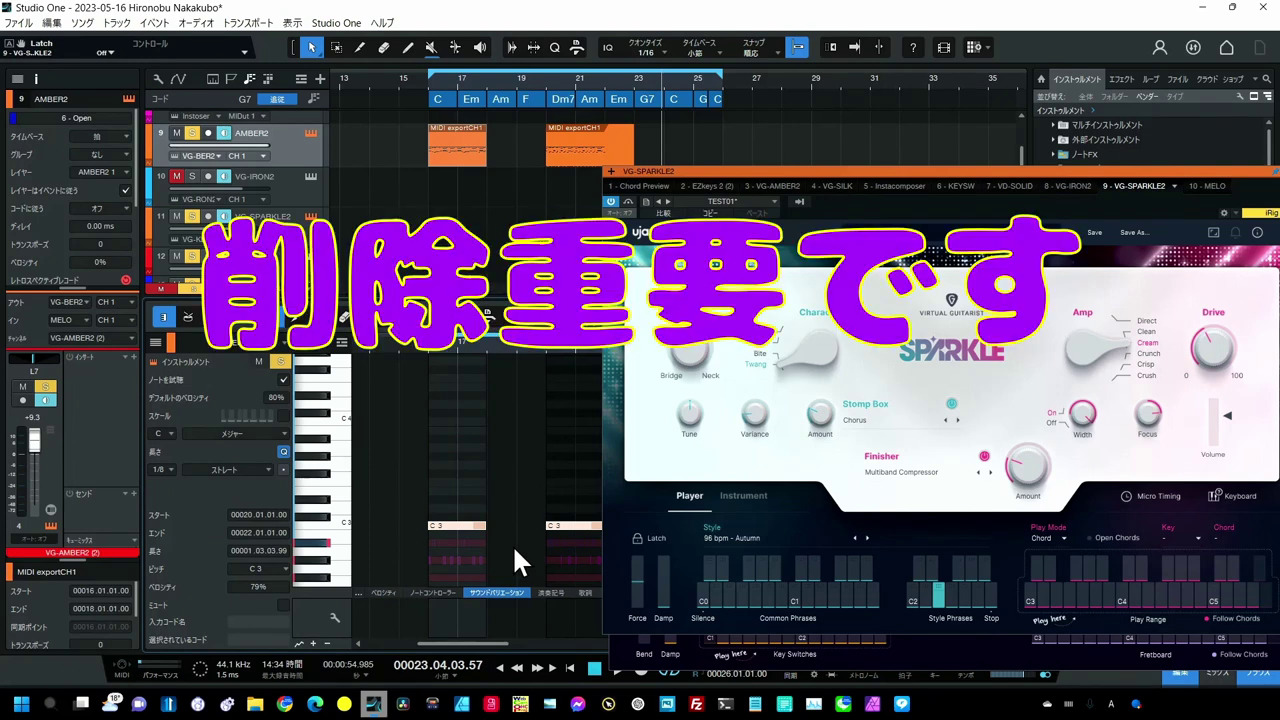
{"action": "key", "text": "Delete"}
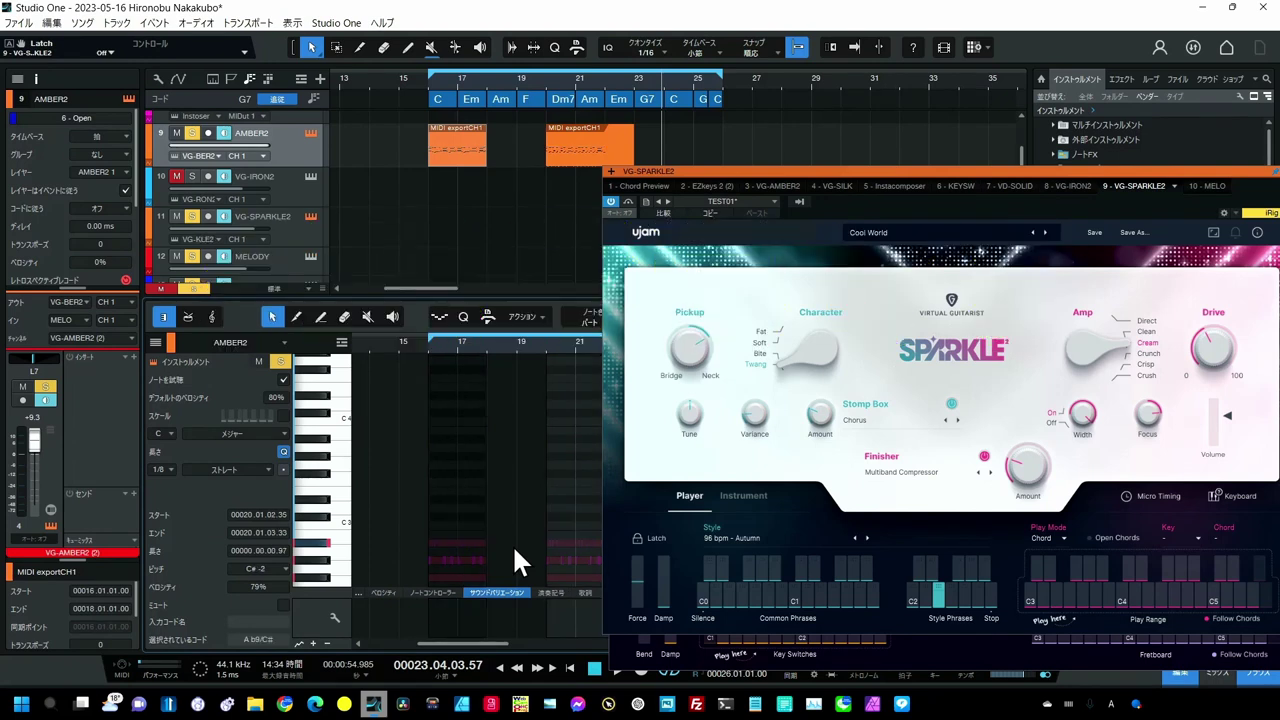
- Fill the AMBER2 track up to bar 26 by duplicating the first part once and the second part, trimmed to end at bar 22, twice
{"action": "left_click", "coordinate": [474, 149]}
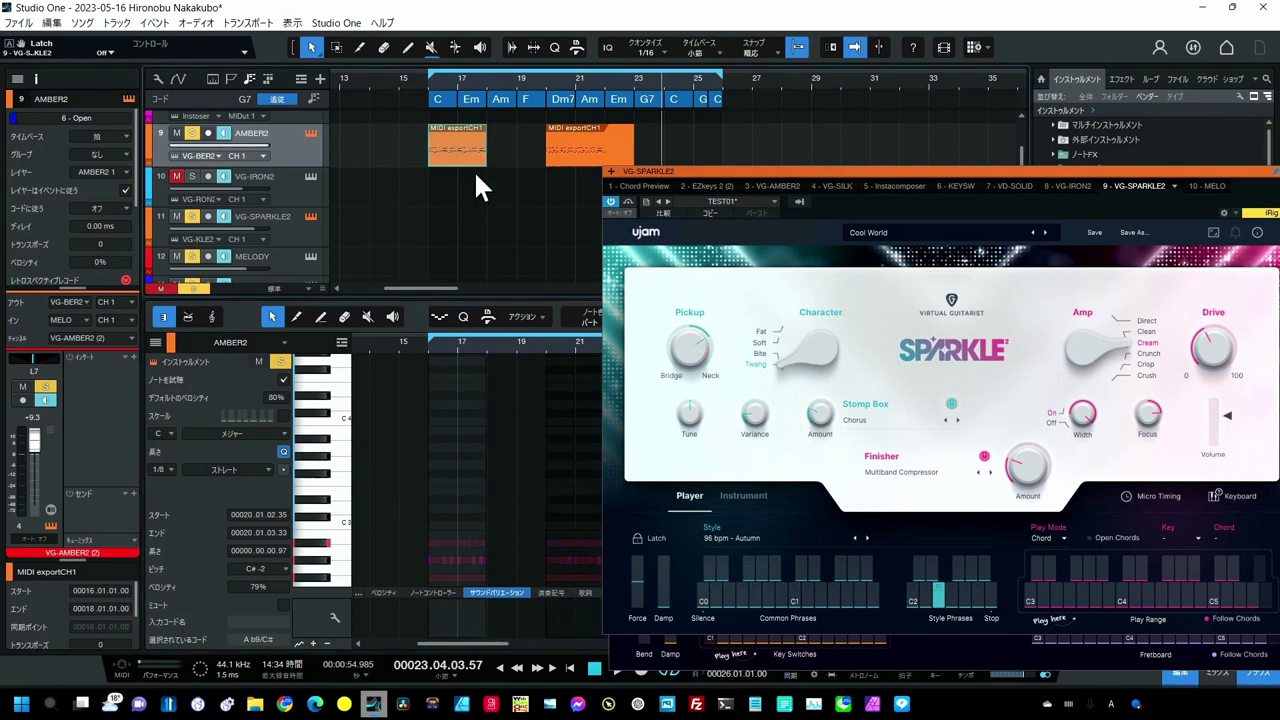
{"action": "key", "text": "d"}
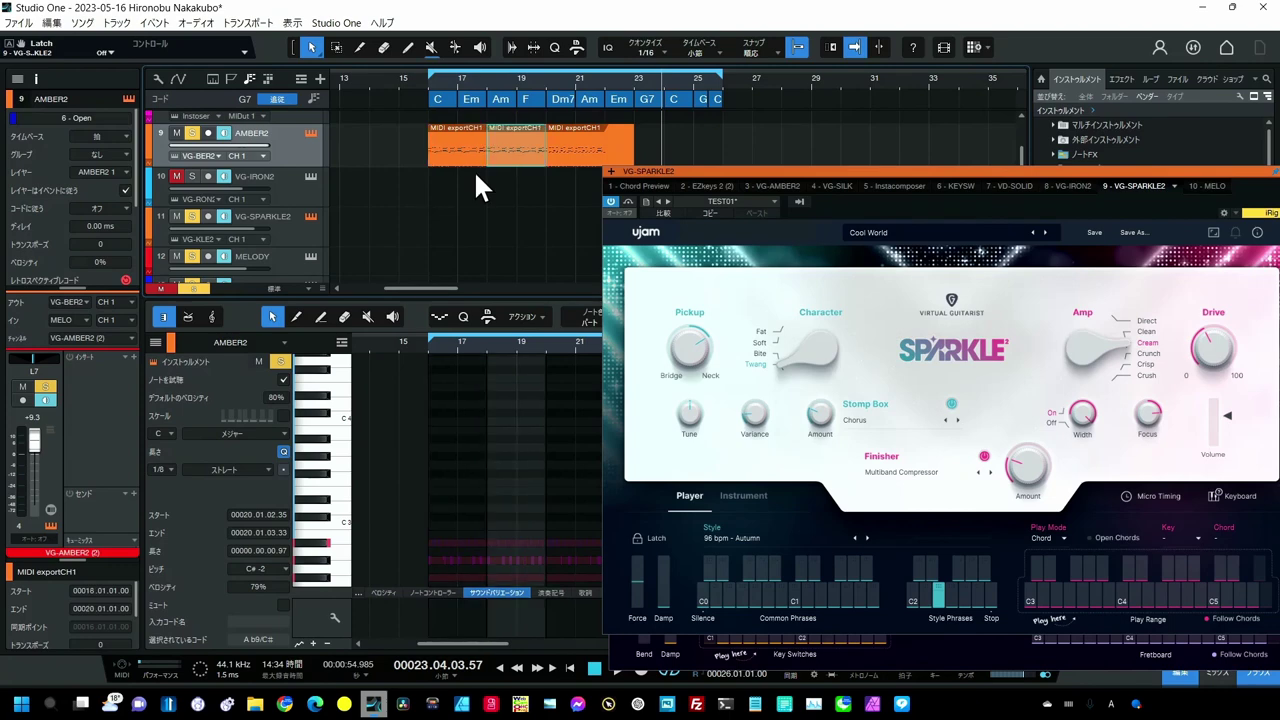
{"action": "left_click", "coordinate": [635, 147]}
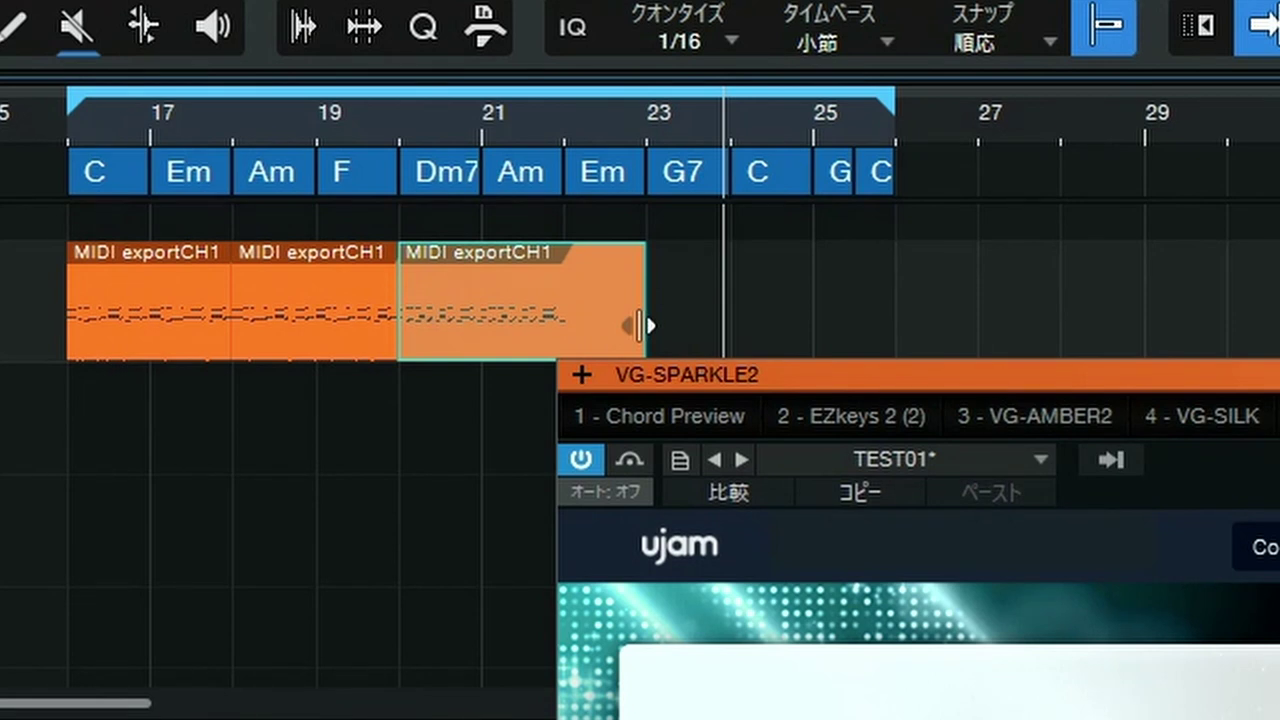
{"action": "left_click_drag", "start_coordinate": [641, 325], "coordinate": [553, 327]}
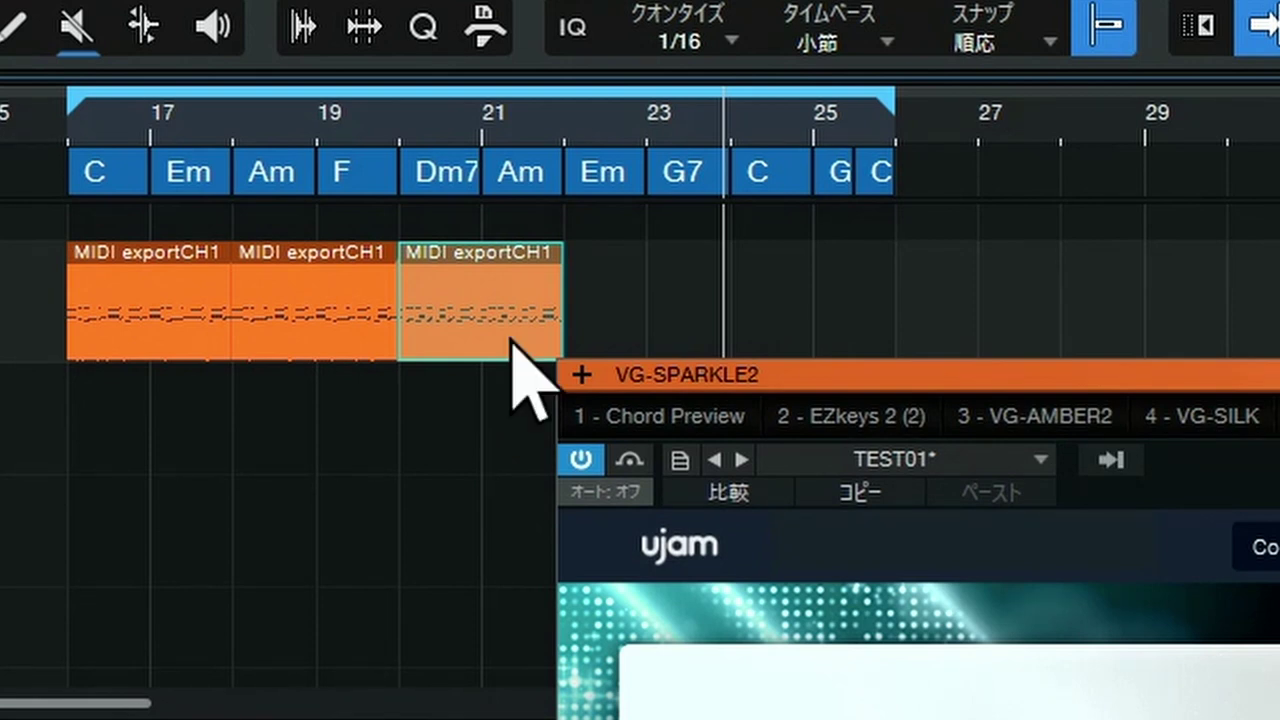
{"action": "key", "text": "ctrl+d"}
{"action": "key", "text": "ctrl+d"}
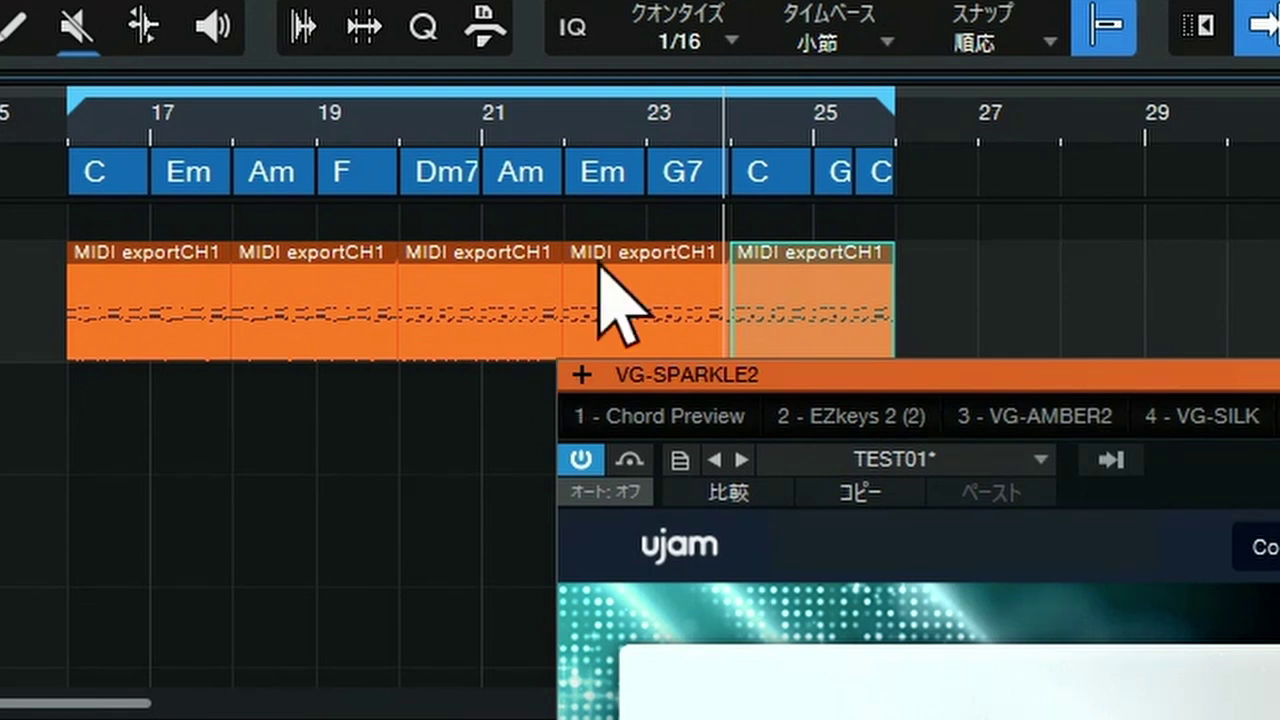
- Combine the chord parts with the style parts on the AMBER2 track and play the result from bar 16
{"action": "left_click_drag", "start_coordinate": [958, 185], "coordinate": [74, 278]}
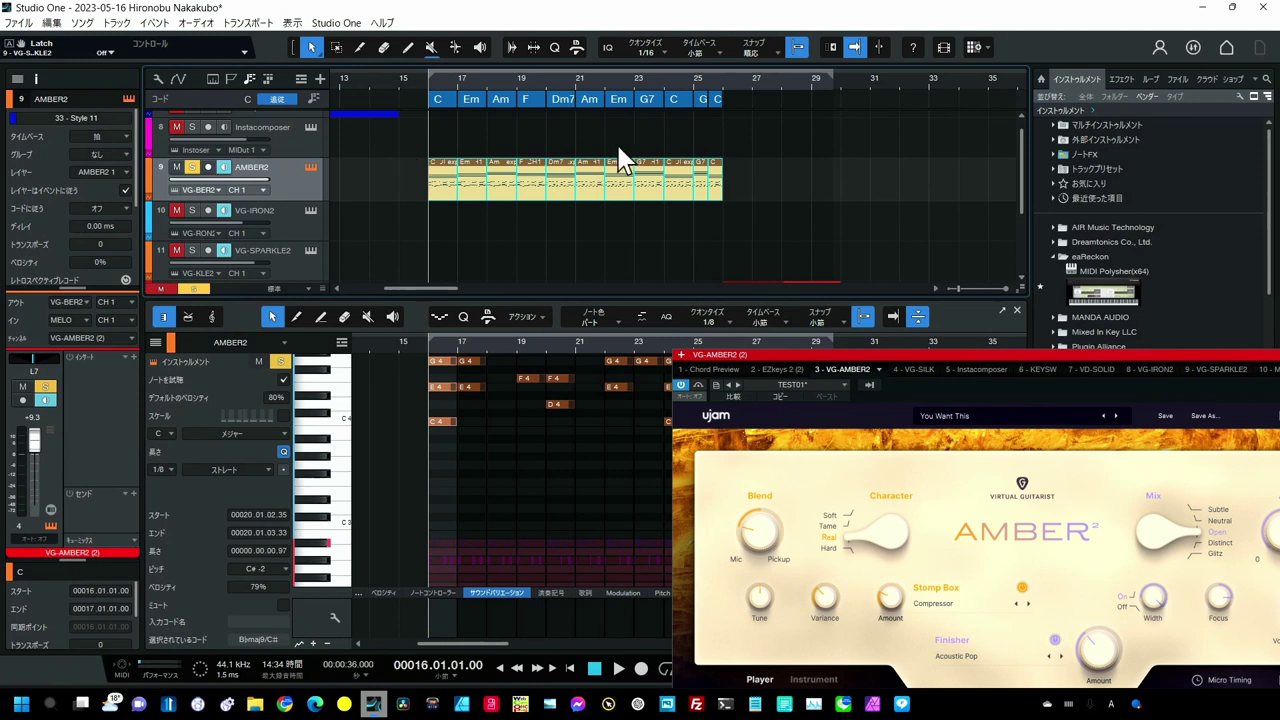
{"action": "key", "text": "space"}
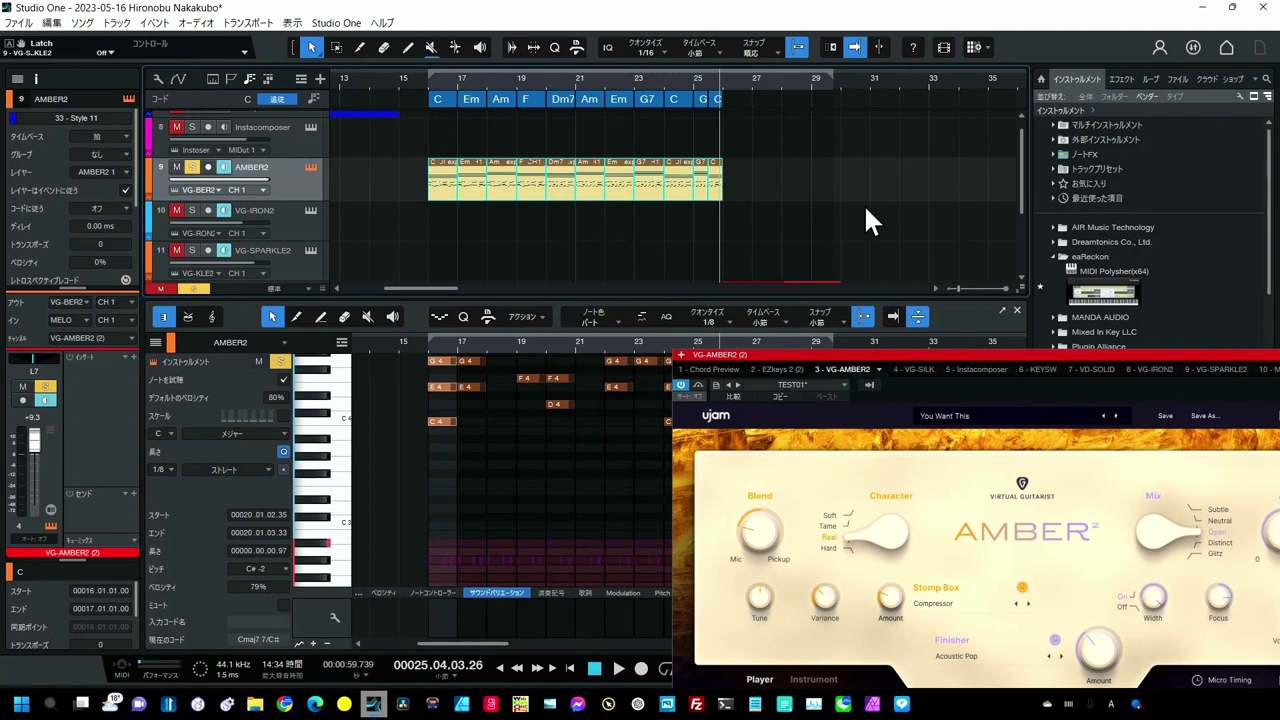
- Open the KEYSW track's InstaTrack1.mid part at bar 26 in the note editor and select its lower row of key switch notes
{"action": "scroll", "coordinate": [863, 203], "scroll_direction": "down", "scroll_amount": 3}
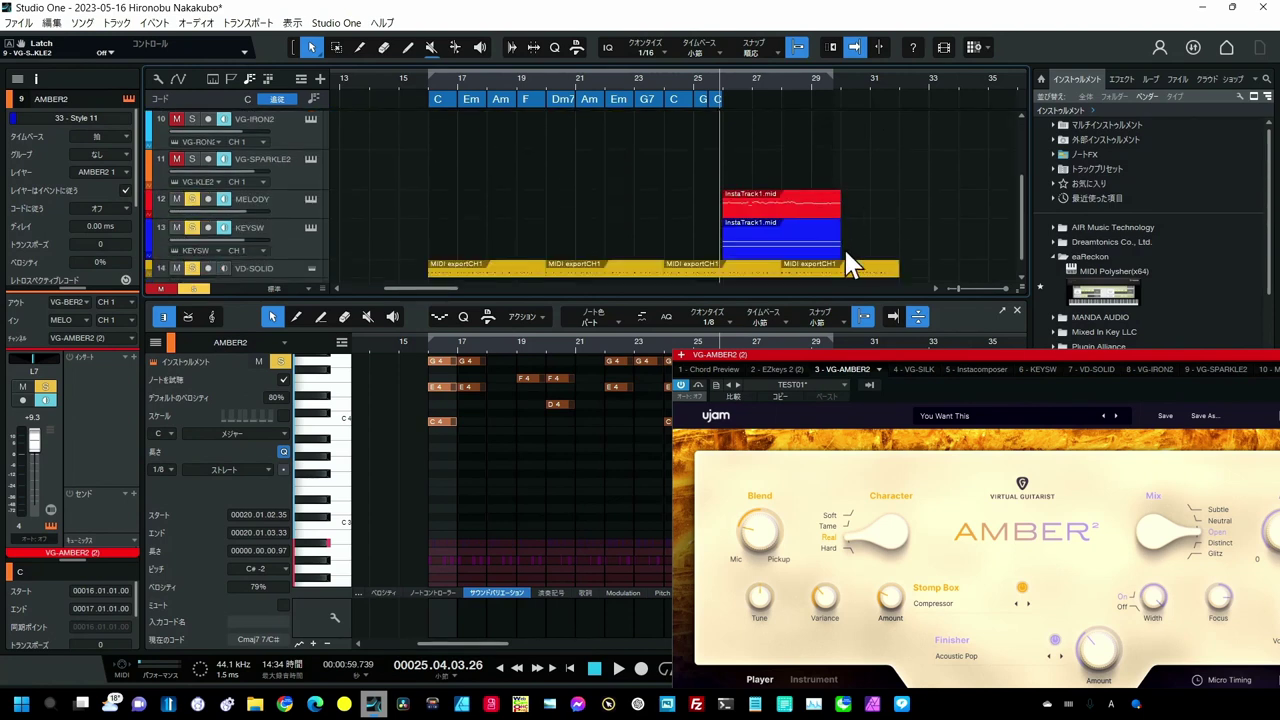
{"action": "scroll", "coordinate": [852, 214], "scroll_direction": "up", "scroll_amount": 3}
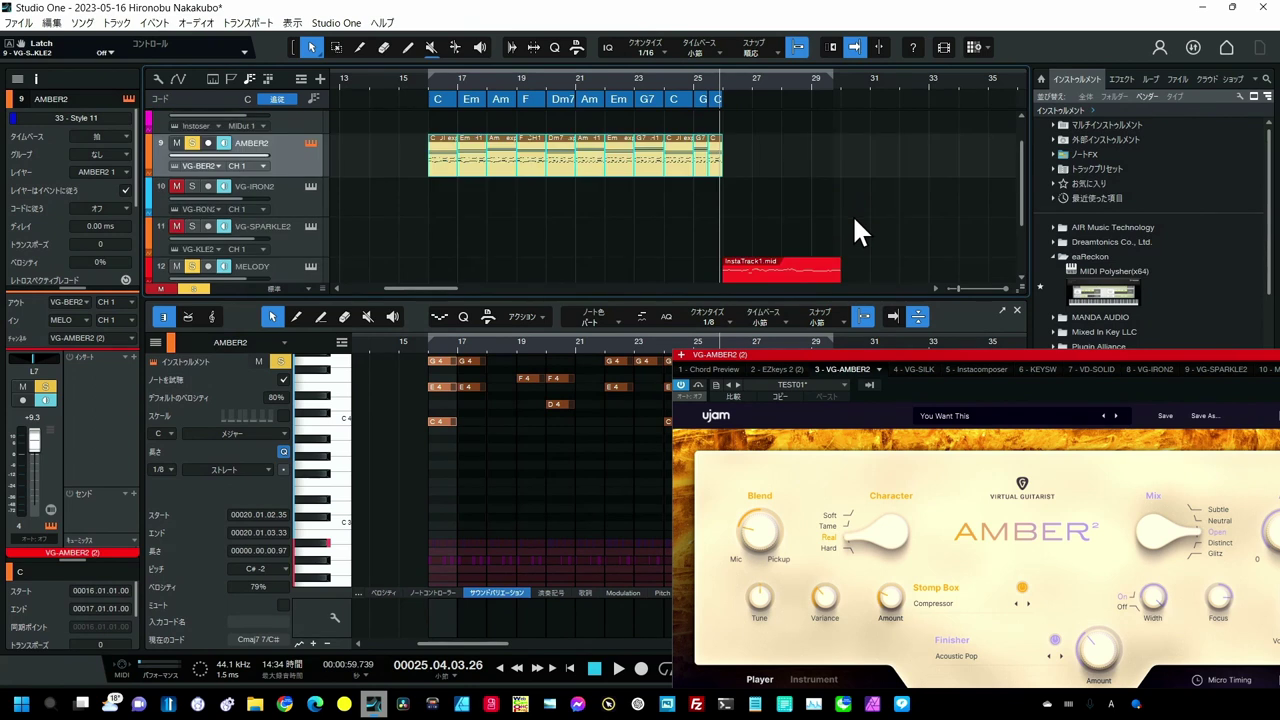
{"action": "scroll", "coordinate": [852, 214], "scroll_direction": "down", "scroll_amount": 2}
{"action": "scroll", "coordinate": [855, 230], "scroll_direction": "down", "scroll_amount": 1}
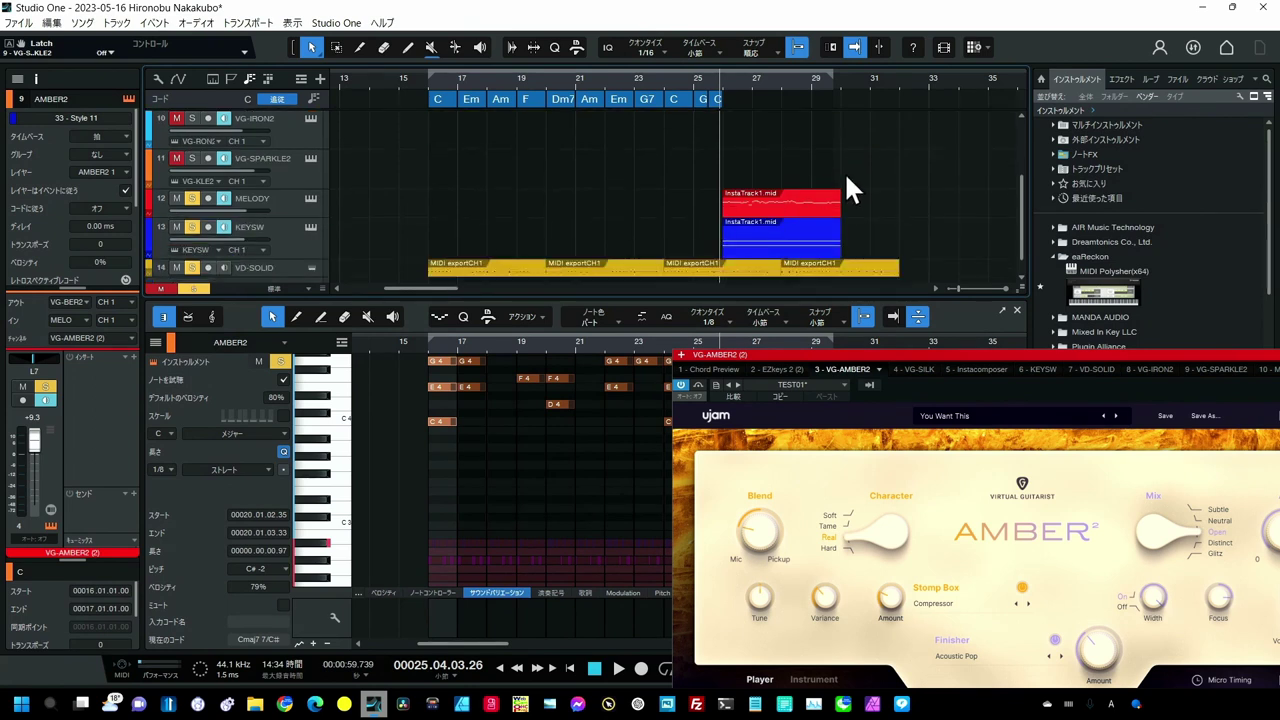
{"action": "left_click_drag", "start_coordinate": [828, 355], "coordinate": [1054, 367]}
{"action": "double_click", "coordinate": [812, 240]}
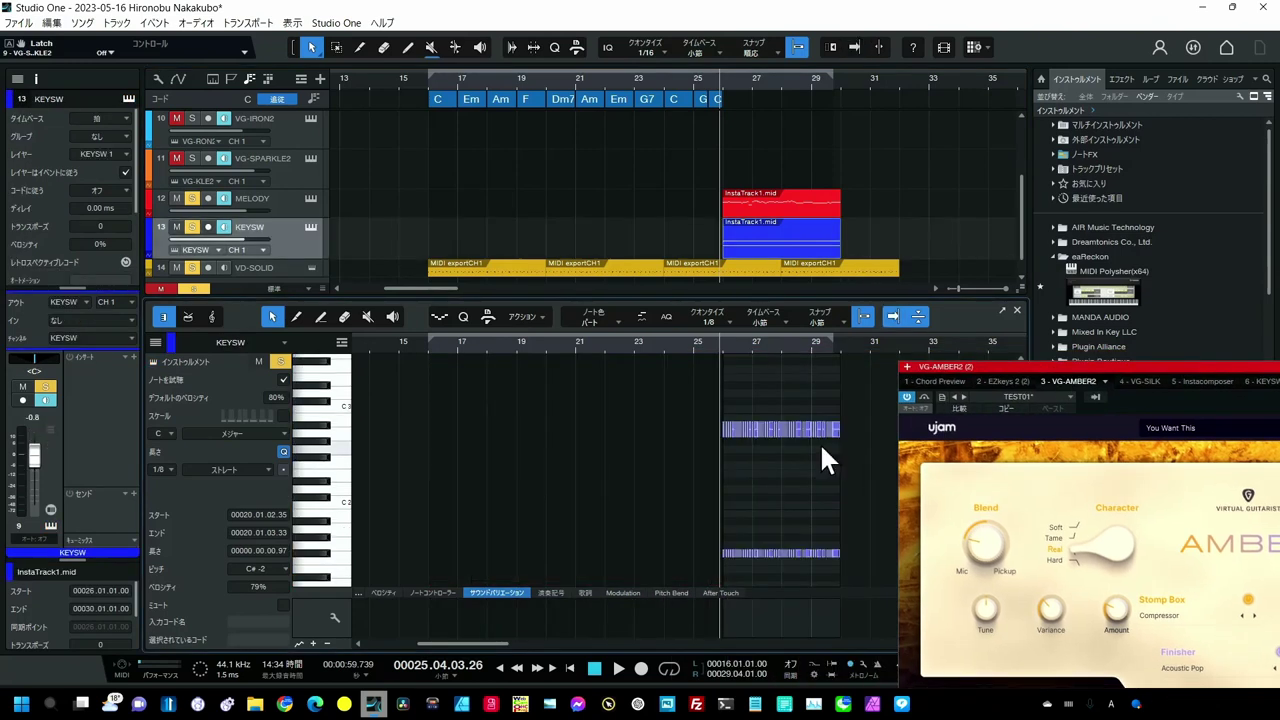
{"action": "scroll", "coordinate": [821, 445], "scroll_direction": "down", "scroll_amount": 1}
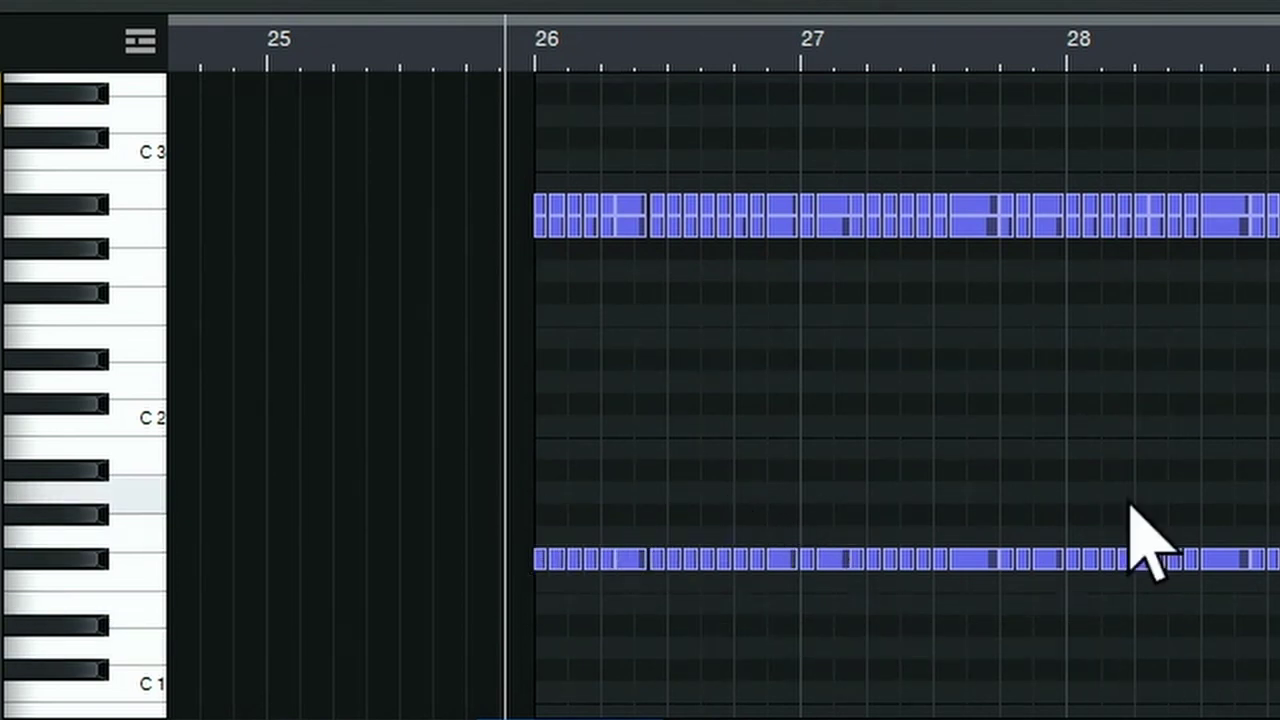
{"action": "left_click_drag", "start_coordinate": [1279, 516], "coordinate": [412, 590]}
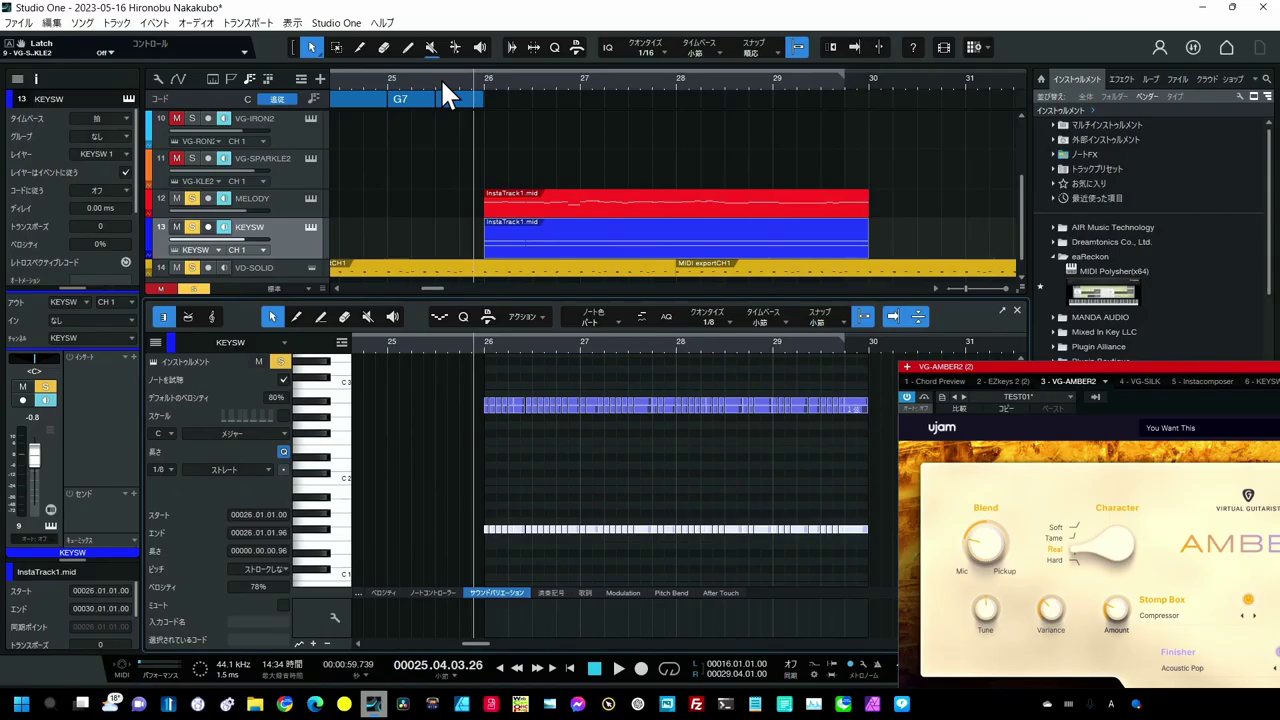
- Extend the loop range to end at bar 31 and play the arrangement from bar 19
{"action": "left_click_drag", "start_coordinate": [440, 78], "coordinate": [436, 81]}
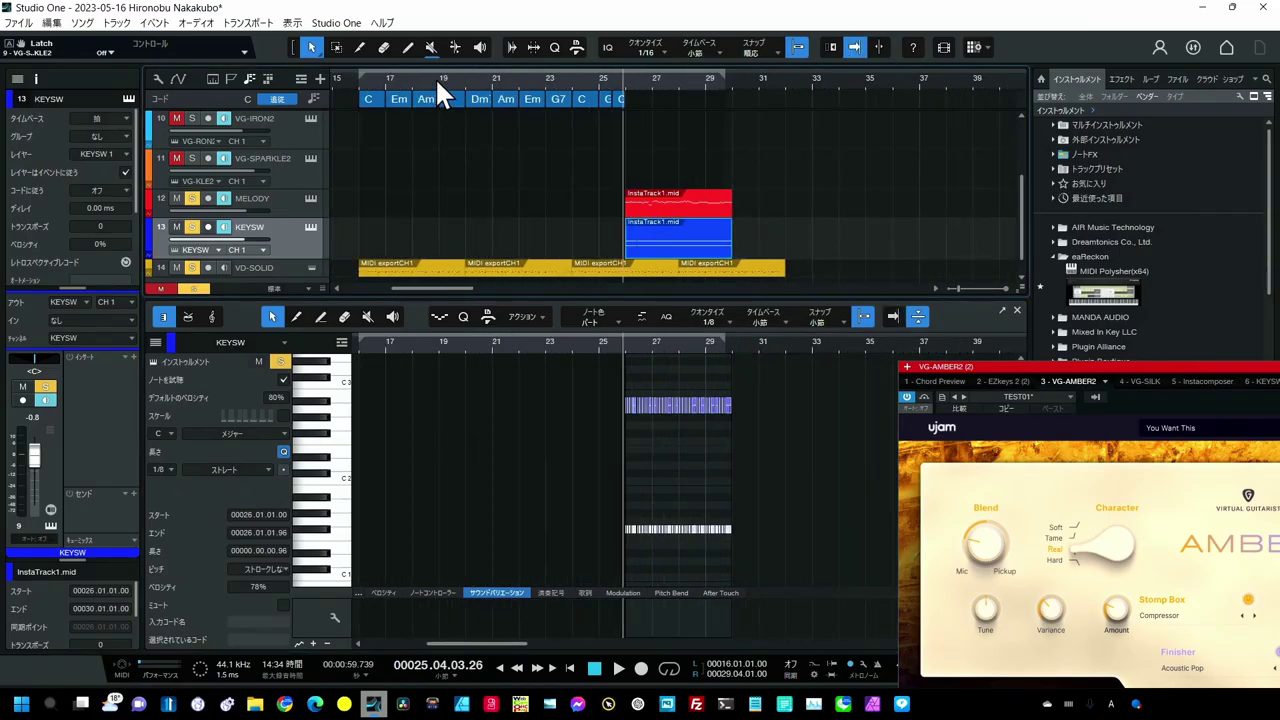
{"action": "left_click", "coordinate": [436, 78]}
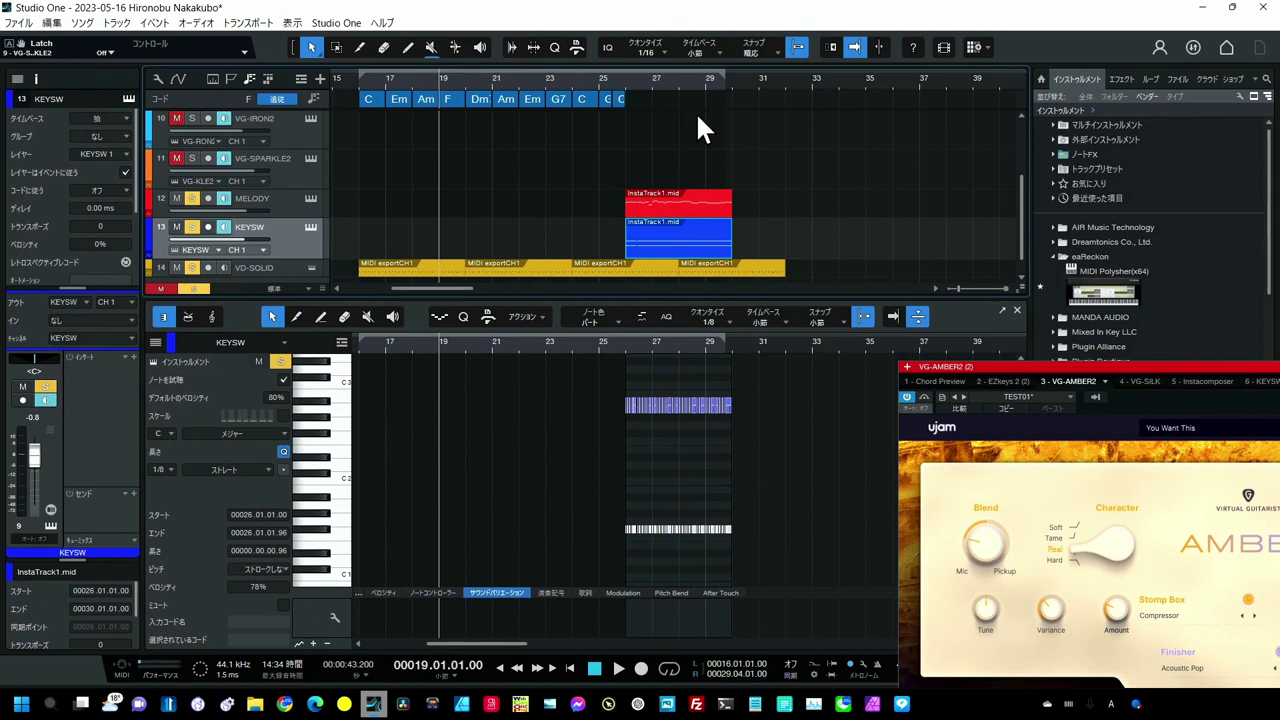
{"action": "left_click_drag", "start_coordinate": [725, 71], "coordinate": [759, 76]}
{"action": "key", "text": "space"}
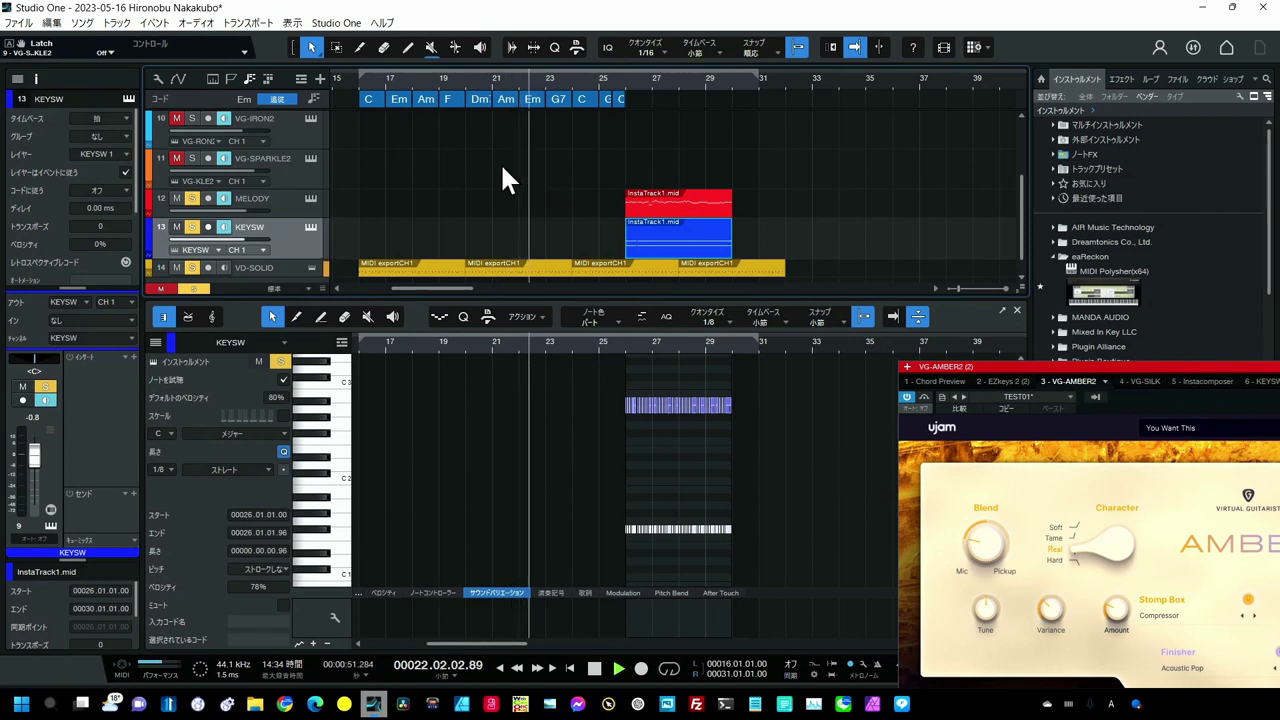
{"action": "scroll", "coordinate": [490, 177], "scroll_direction": "up", "scroll_amount": 2}
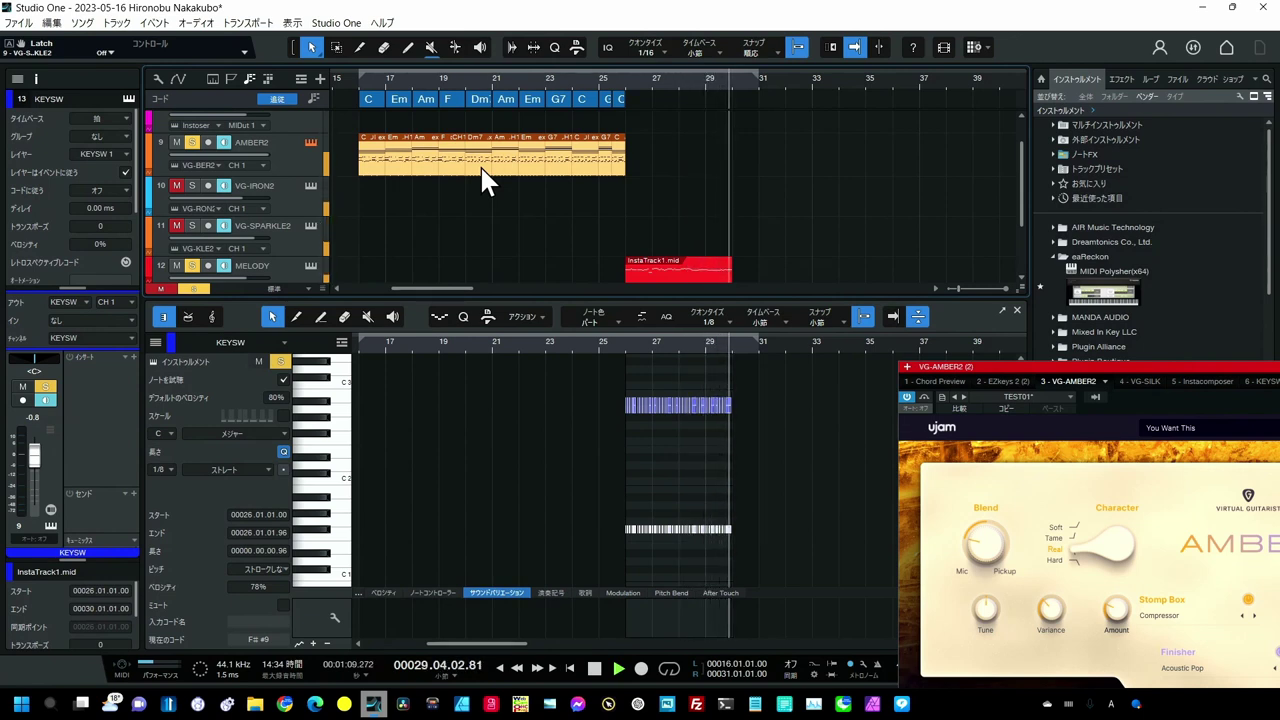
- Stop playback and move the InstaTrack1.mid parts from the MELODY and KEYSW tracks onto the AMBER2 track at bar 26
{"action": "key", "text": "space"}
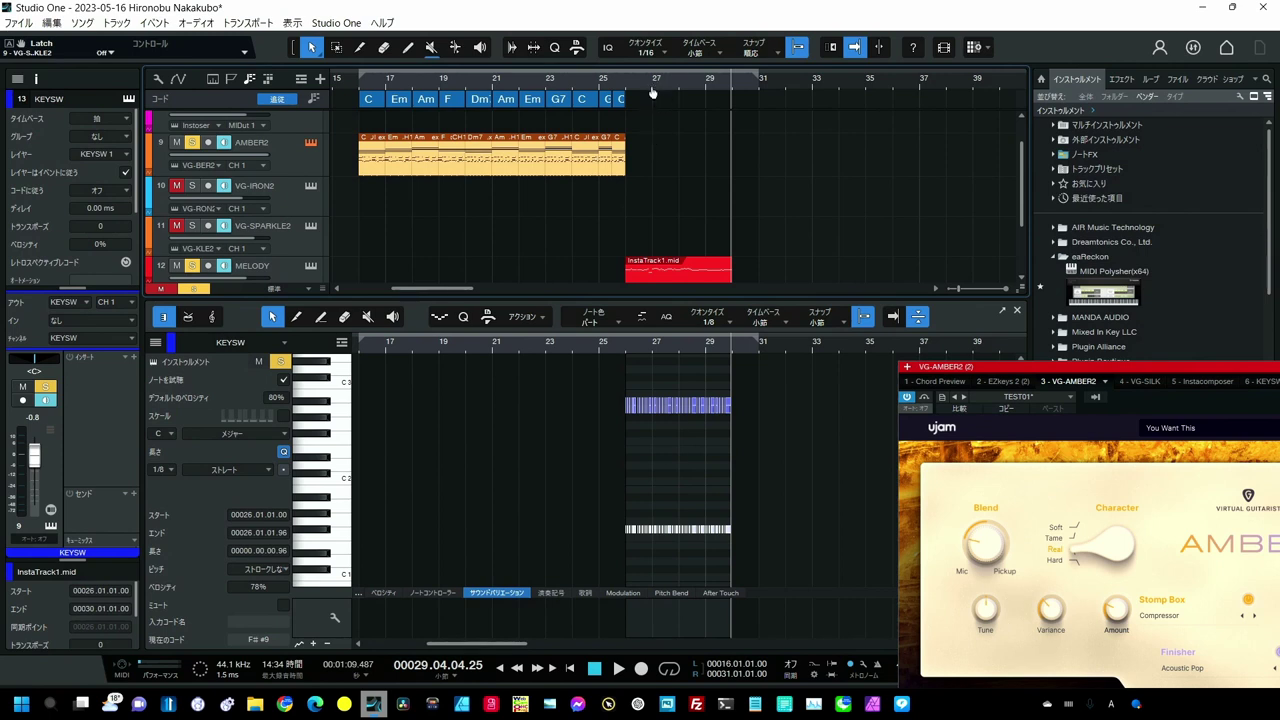
{"action": "scroll", "coordinate": [650, 80], "scroll_direction": "up", "scroll_amount": 3}
{"action": "scroll", "coordinate": [725, 153], "scroll_direction": "down", "scroll_amount": 1}
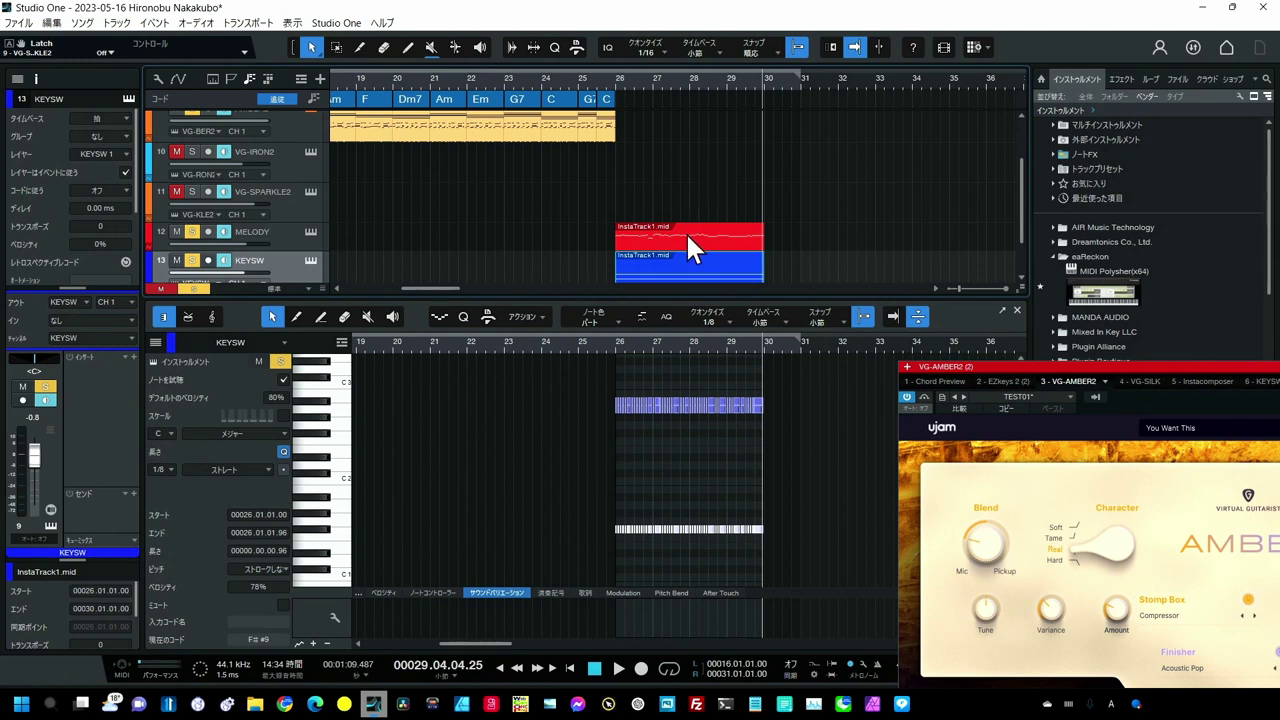
{"action": "left_click_drag", "start_coordinate": [686, 232], "coordinate": [699, 132]}
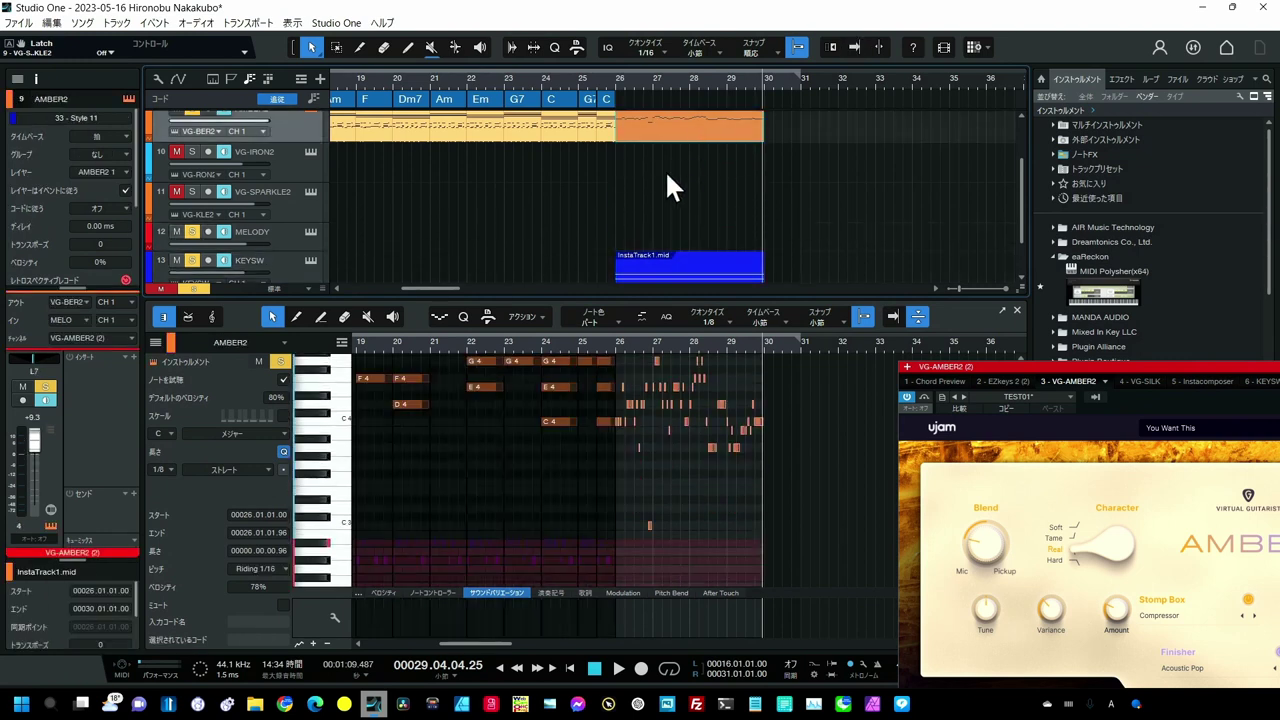
{"action": "left_click", "coordinate": [726, 275]}
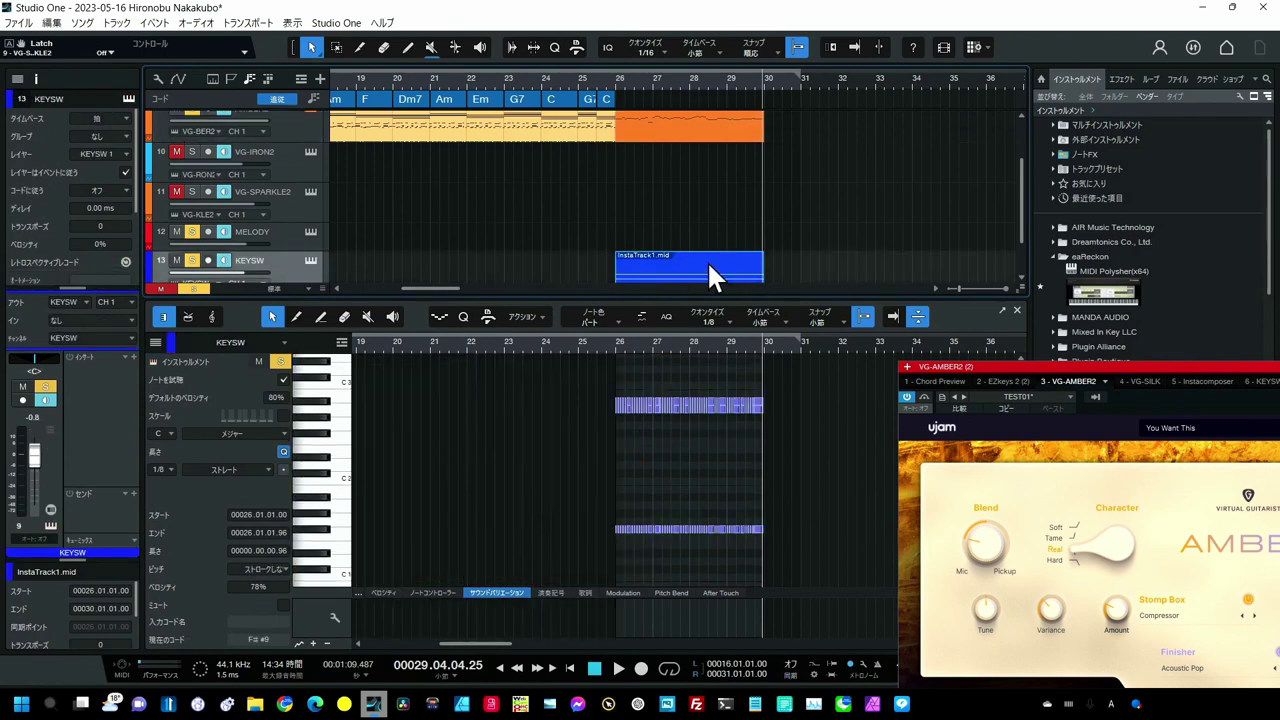
{"action": "left_click_drag", "start_coordinate": [707, 259], "coordinate": [708, 145]}
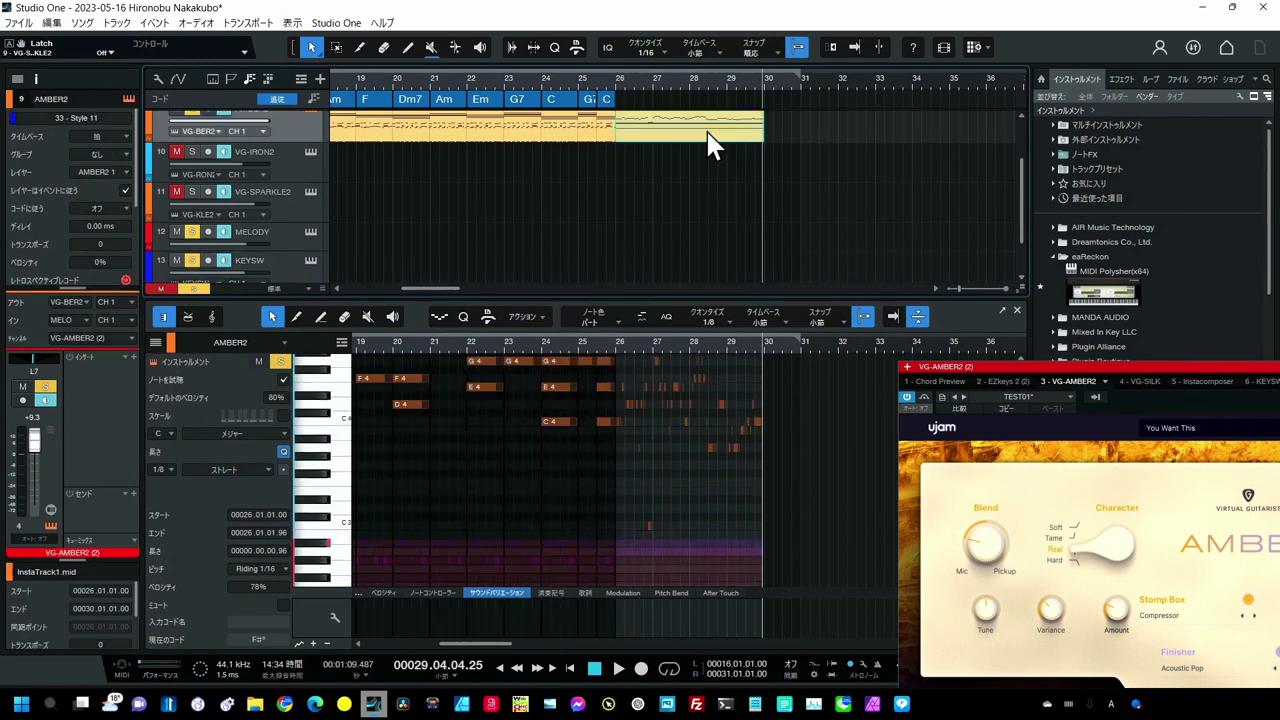
- Play the AMBER2 track from bar 25 through the moved melody and key switch parts, and stop after they end
{"action": "left_click", "coordinate": [580, 76]}
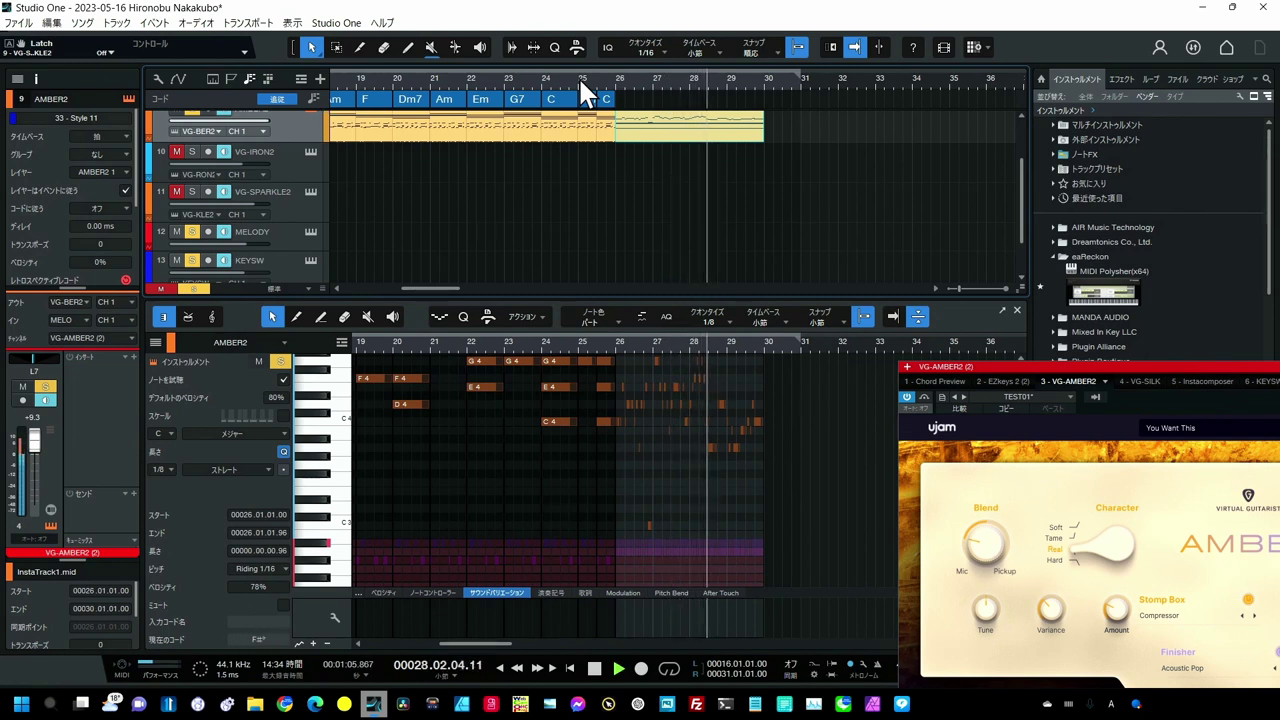
{"action": "key", "text": "space"}
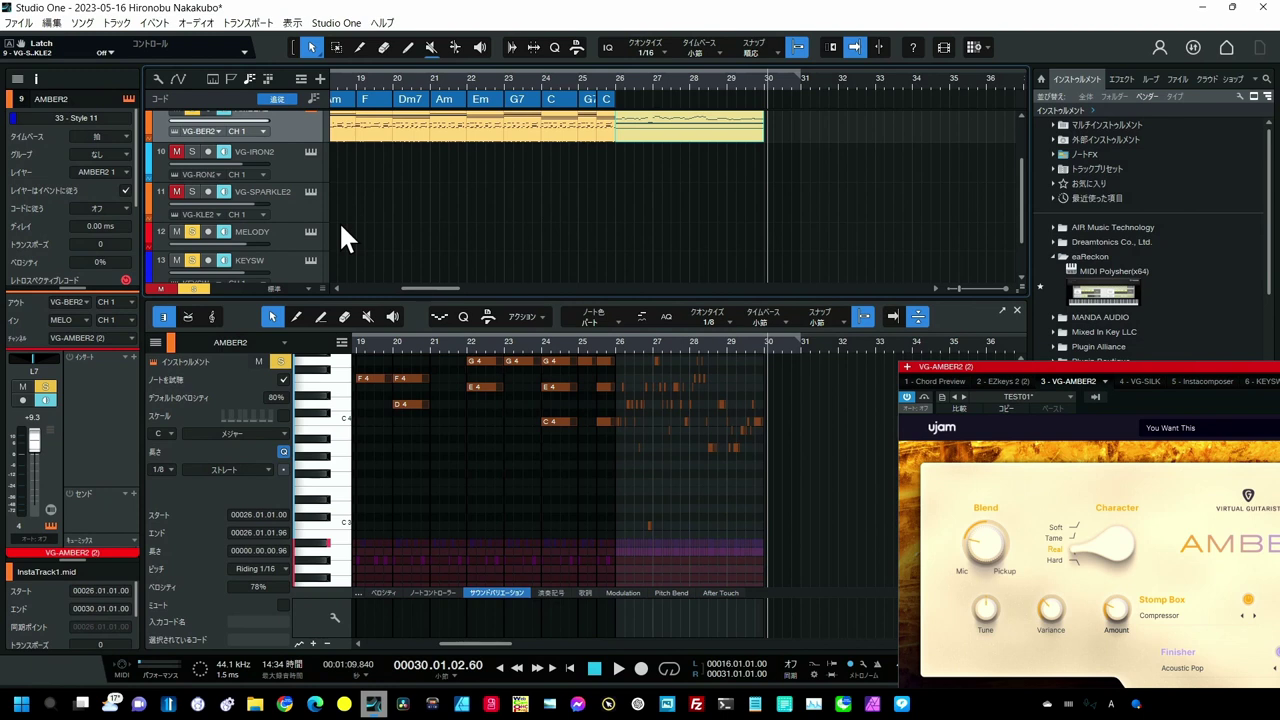
{"action": "scroll", "coordinate": [671, 82], "scroll_direction": "down", "scroll_amount": 2}
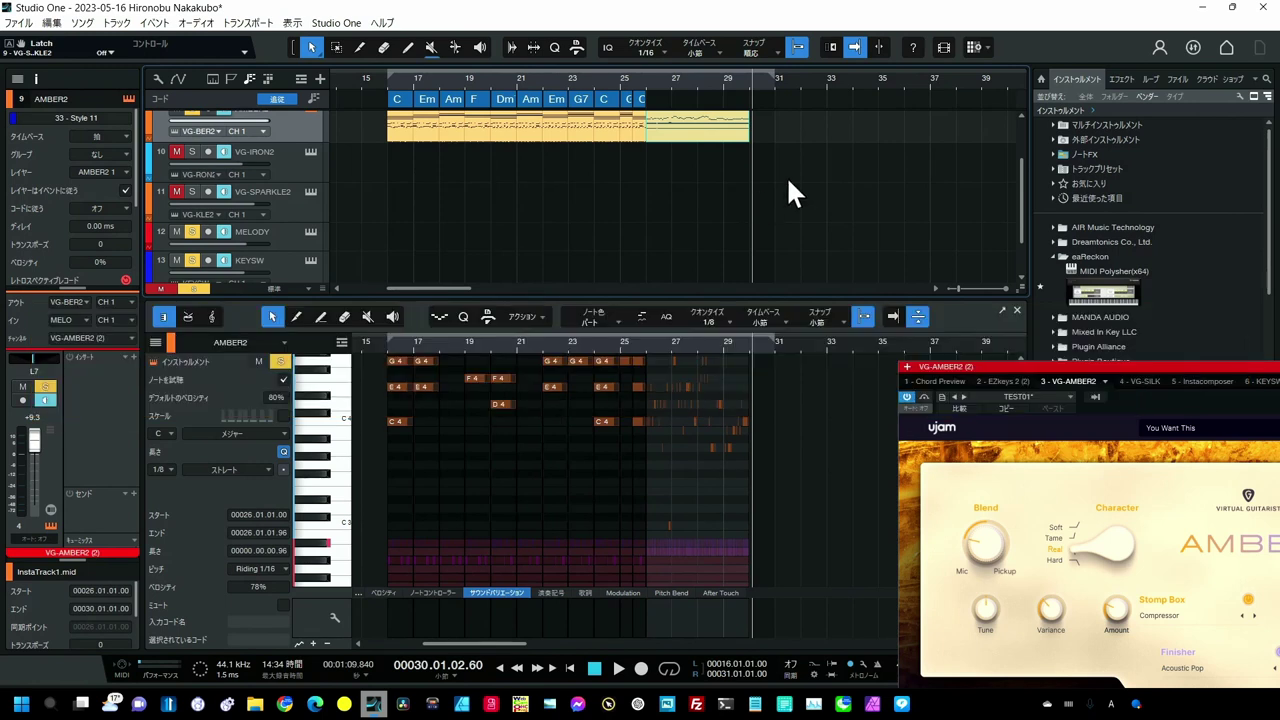
{"action": "scroll", "coordinate": [789, 193], "scroll_direction": "up", "scroll_amount": 1}
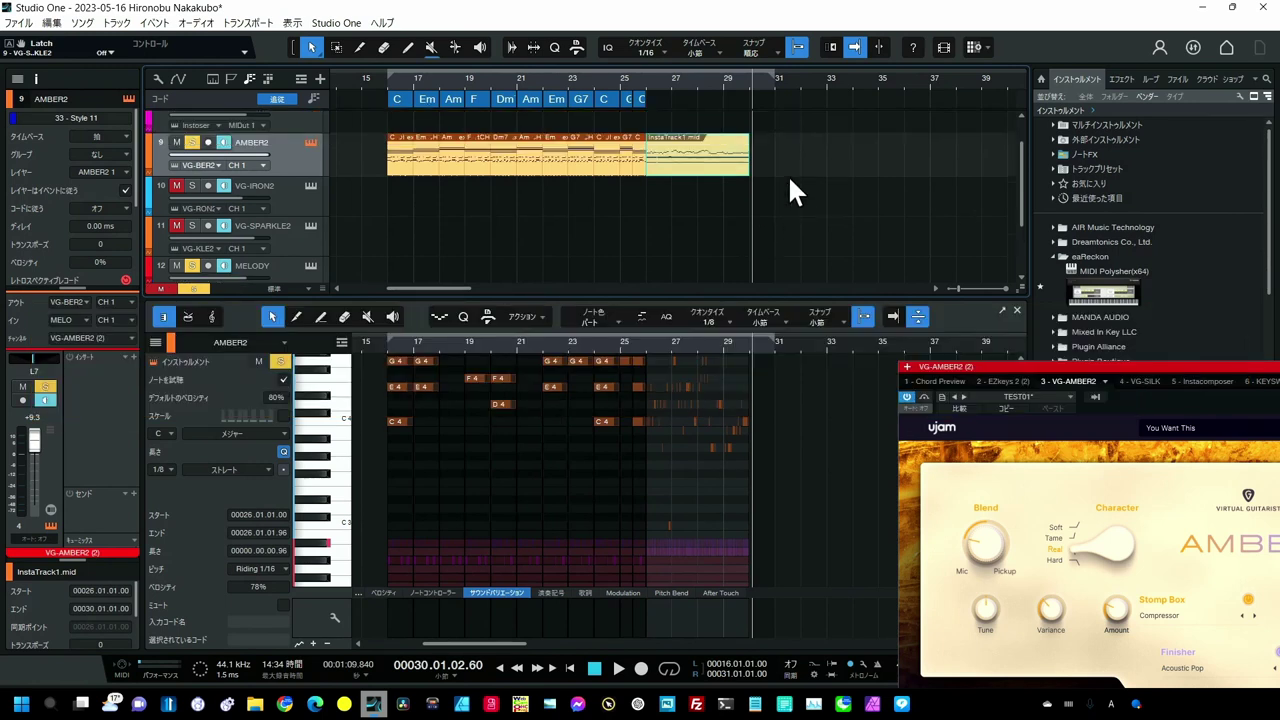